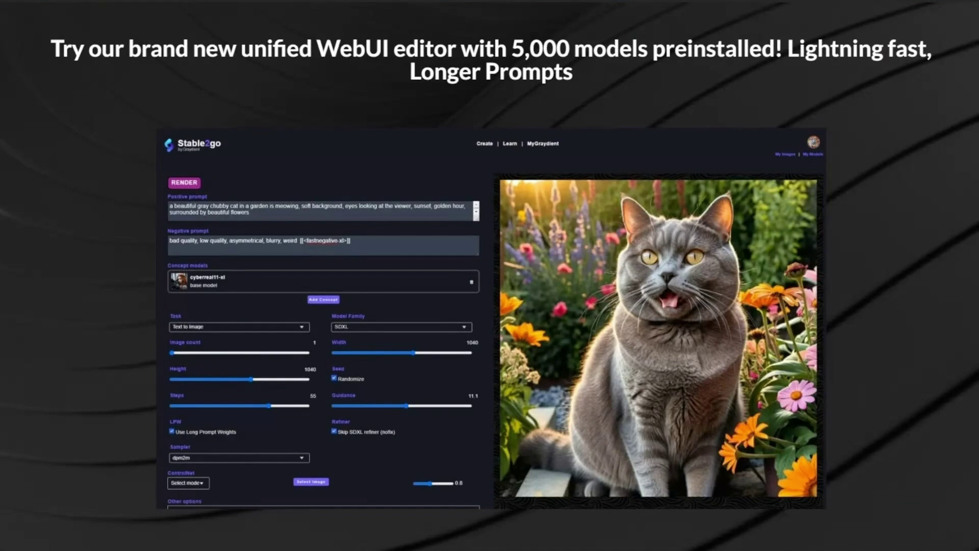
Leave the Telegram chat list and open the Stable2go image creation page
scroll(413, 402, up, 20)
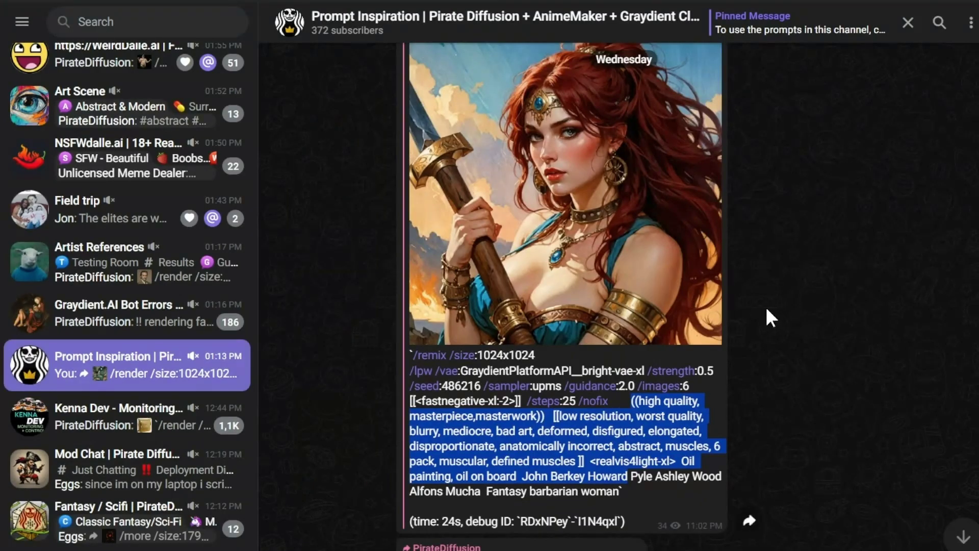
scroll(766, 310, up, 2)
scroll(125, 379, down, 2)
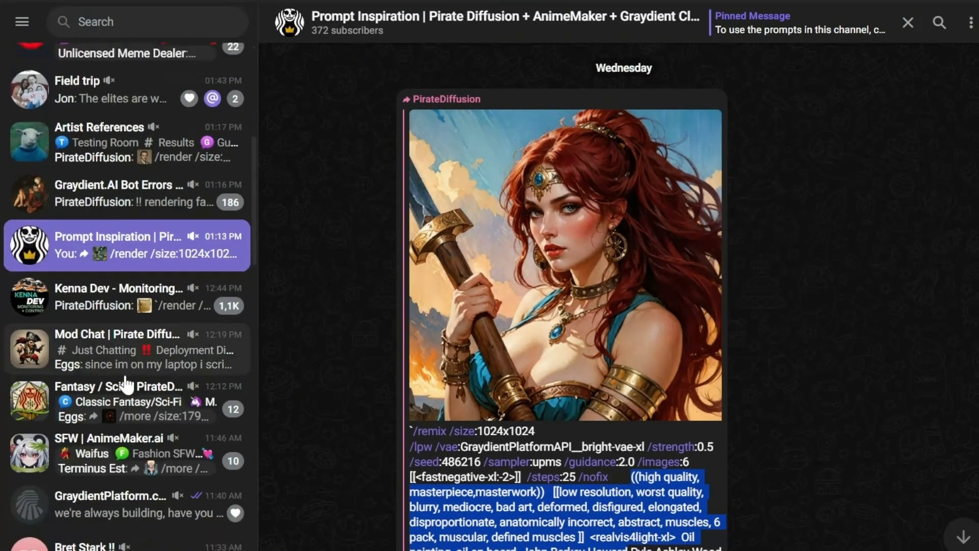
scroll(126, 385, down, 8)
scroll(127, 382, up, 14)
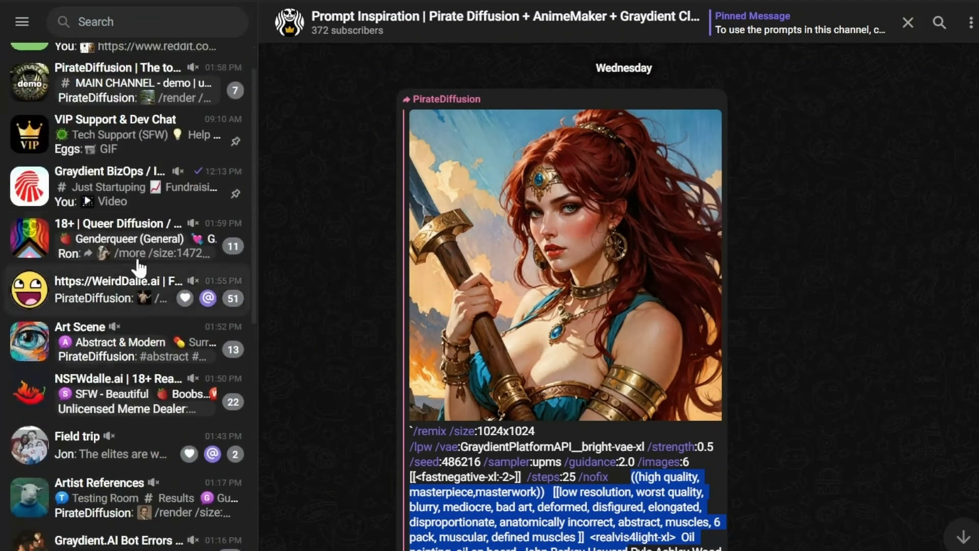
scroll(138, 268, up, 1)
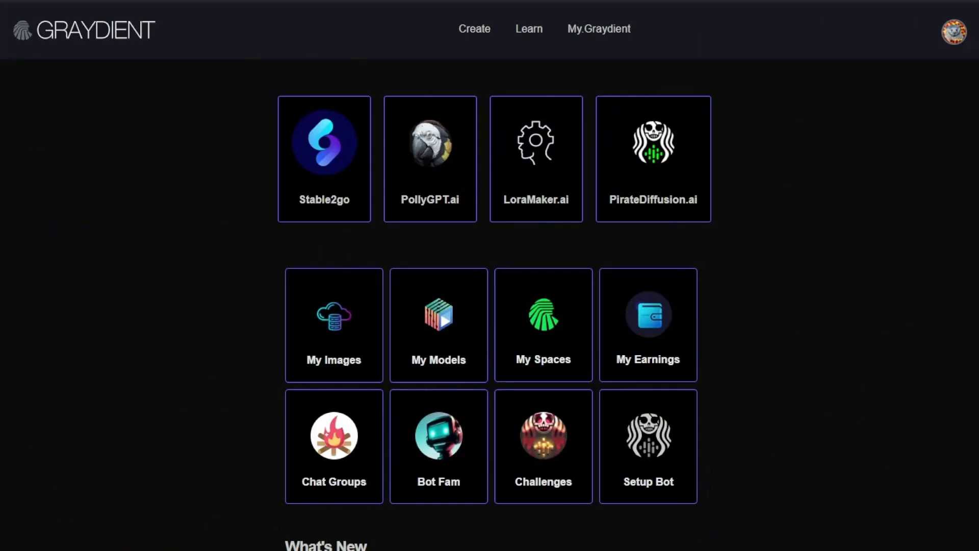
click(326, 169)
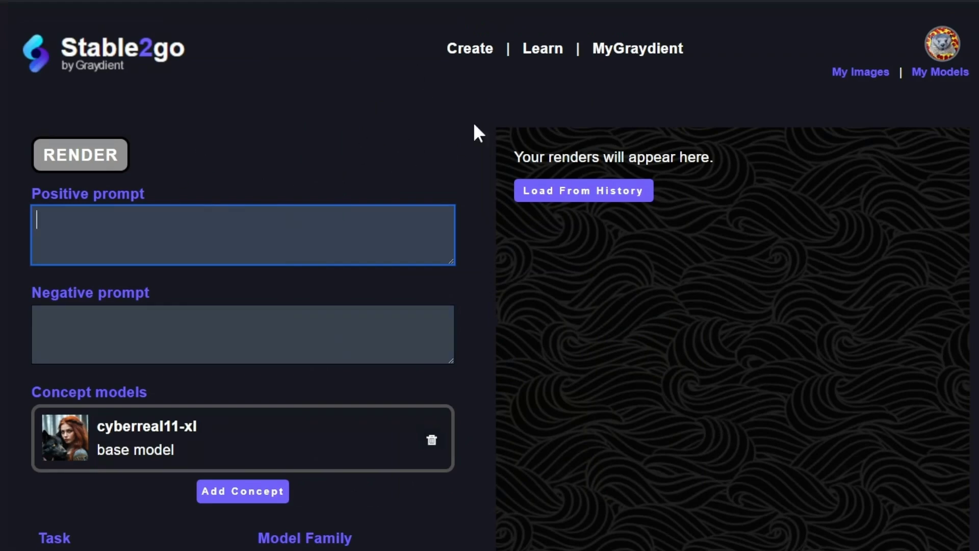
Copy the sample gray chubby cat prompt from the Learn section's Beginner's Lesson
click(545, 58)
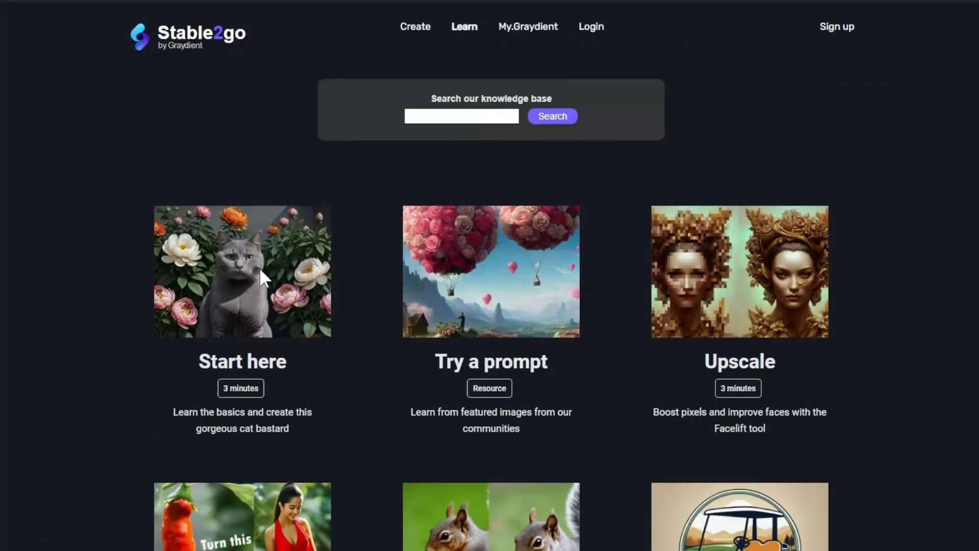
click(260, 270)
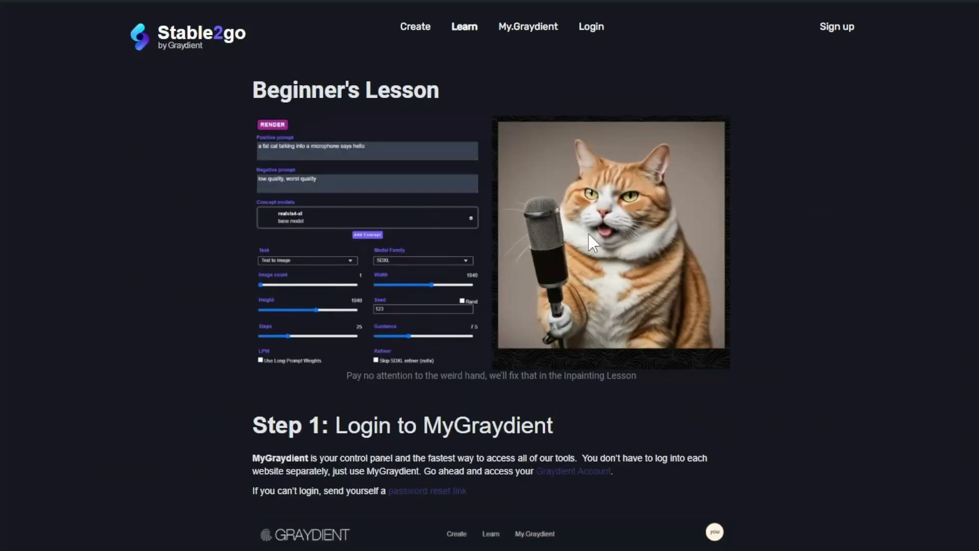
scroll(592, 229, down, 20)
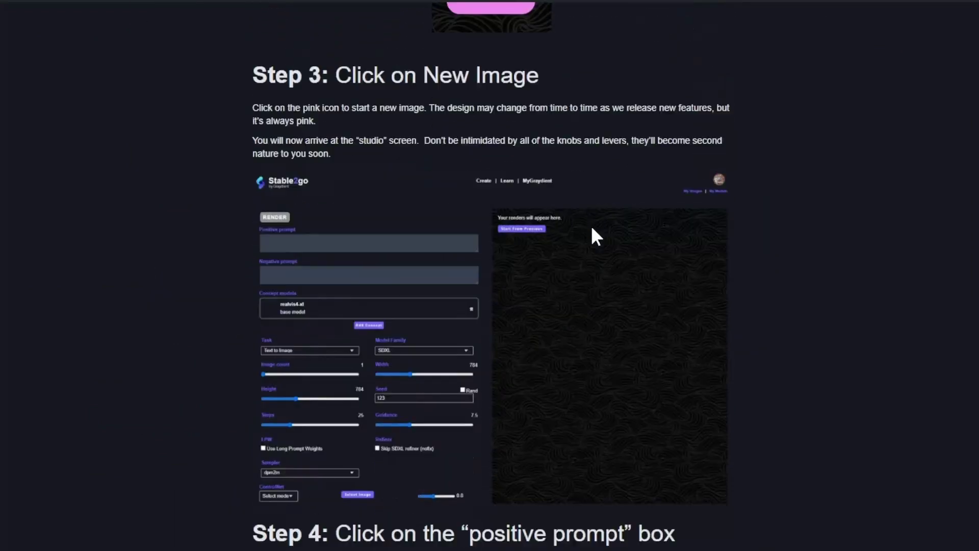
scroll(634, 301, down, 1)
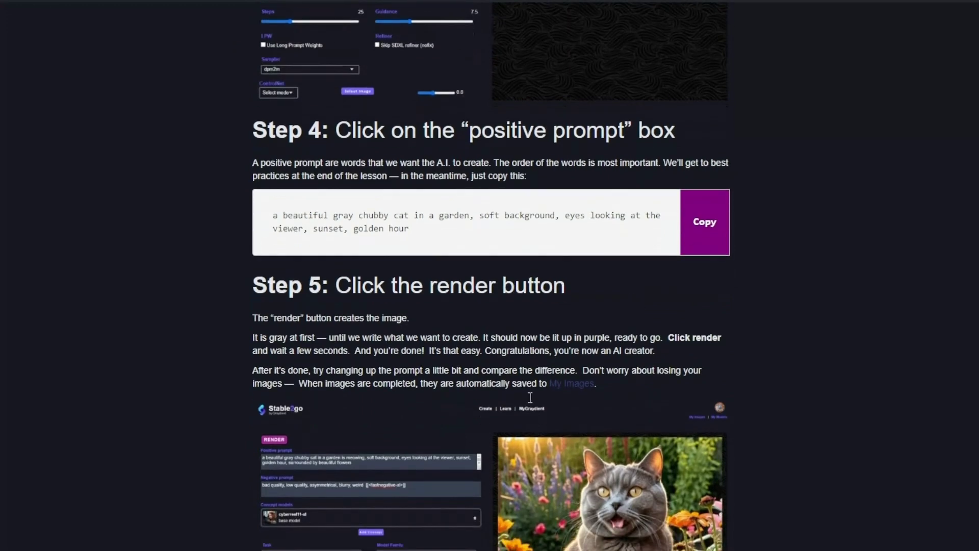
click(704, 241)
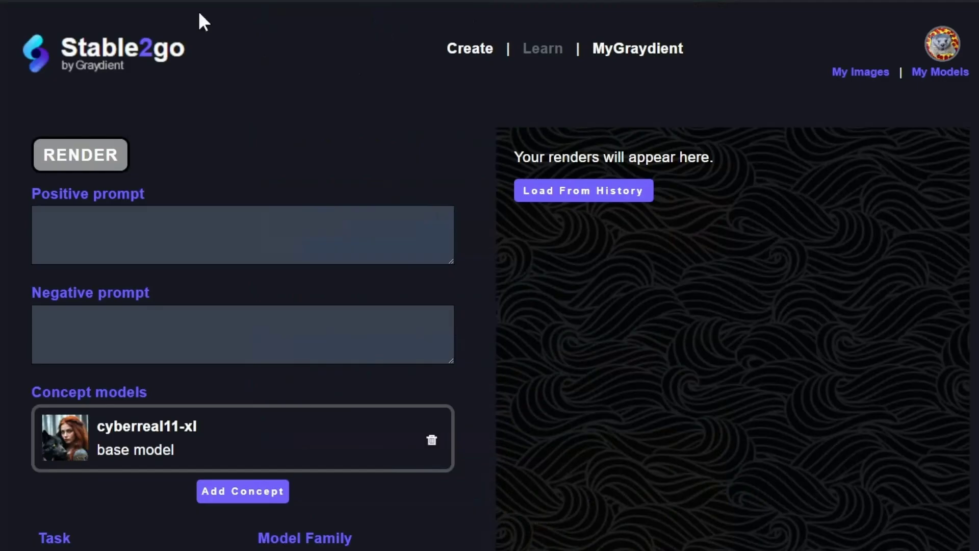
Paste the gray chubby cat garden prompt and set the negative prompt to 'bad quality, jpg quality'
click(168, 237)
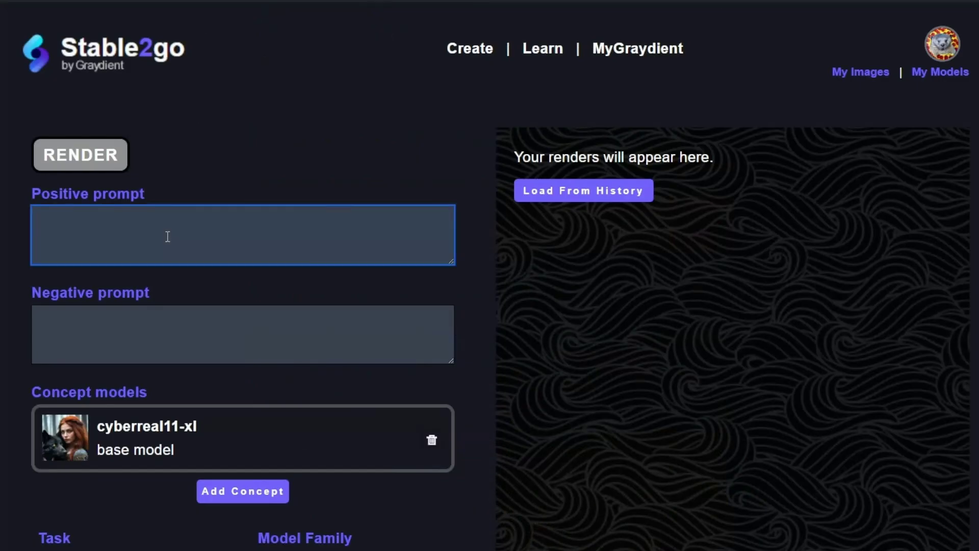
key(ctrl+v)
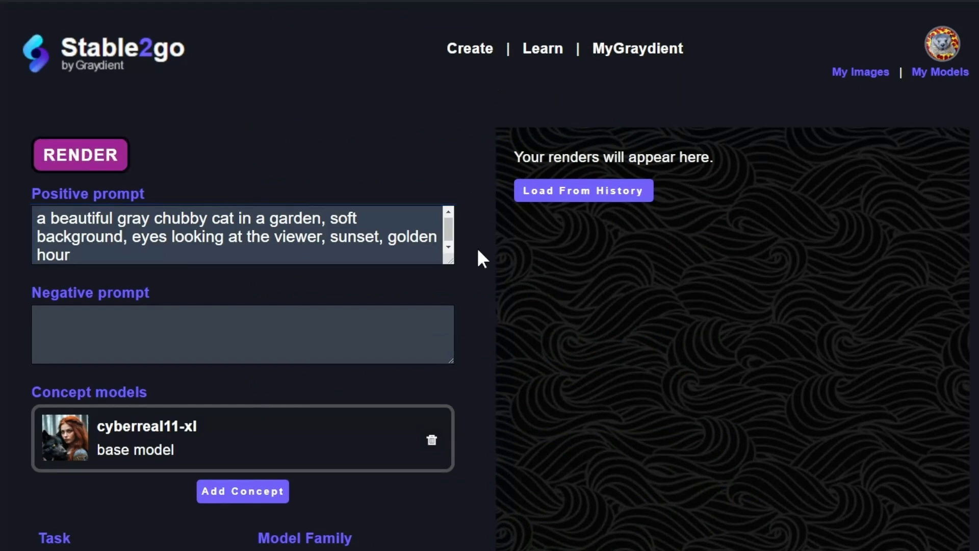
key(ctrl+minus)
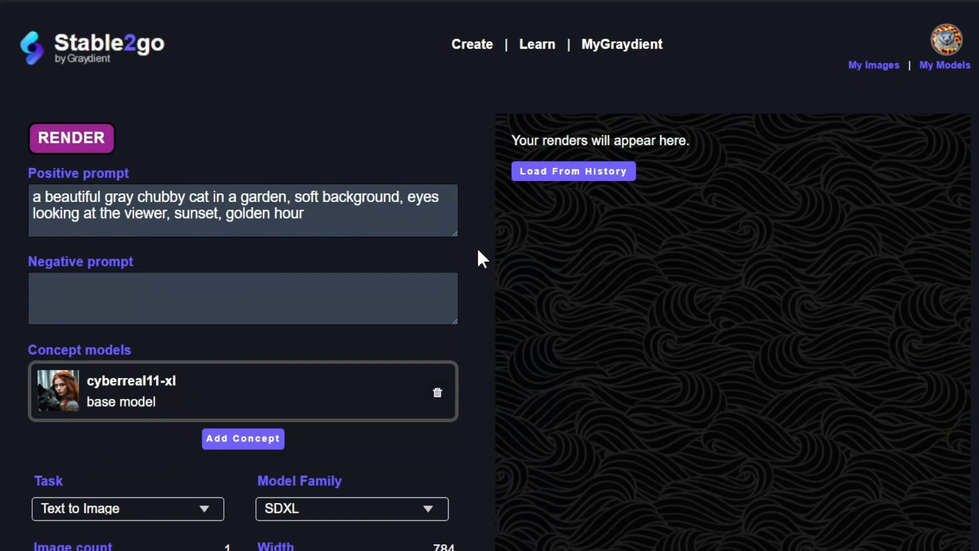
key(ctrl+minus)
key(ctrl+minus)
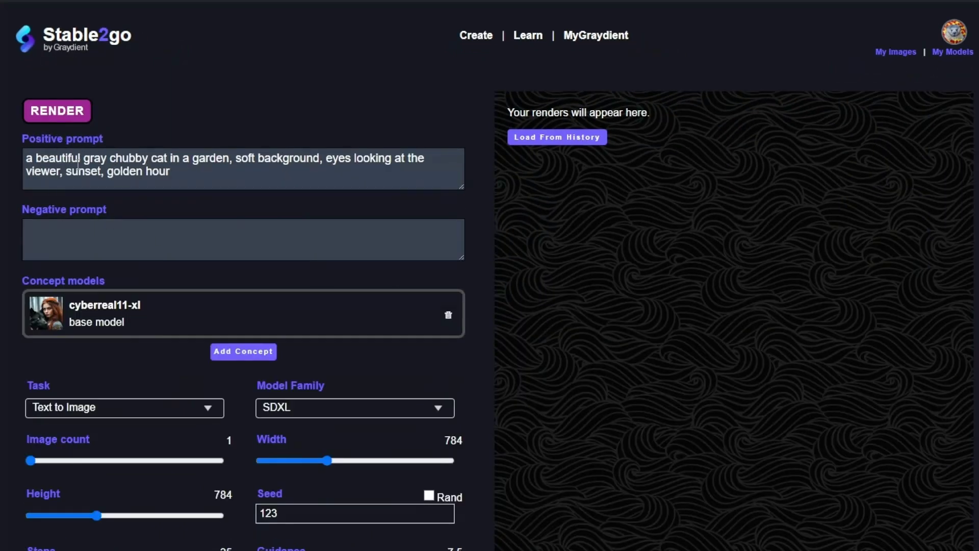
click(77, 242)
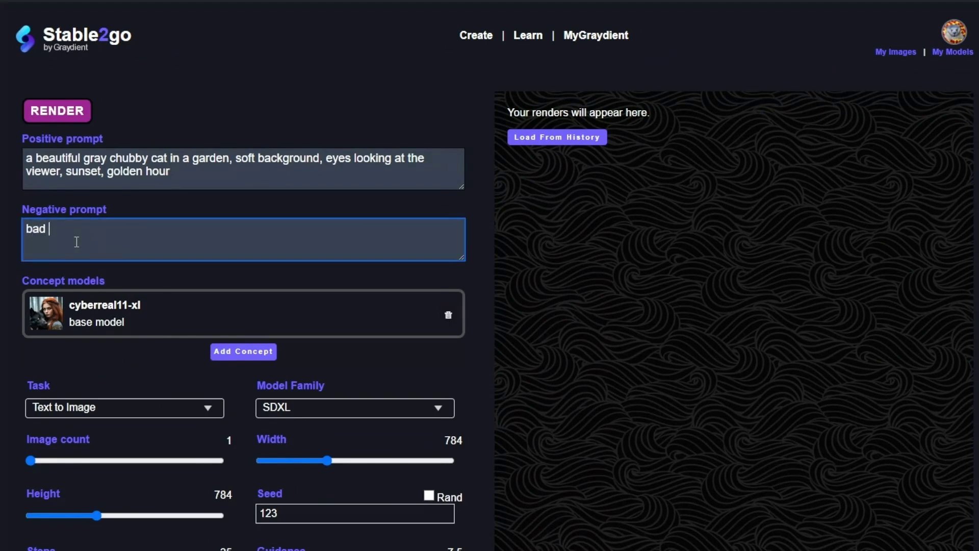
text(bad quality, jpg quality)
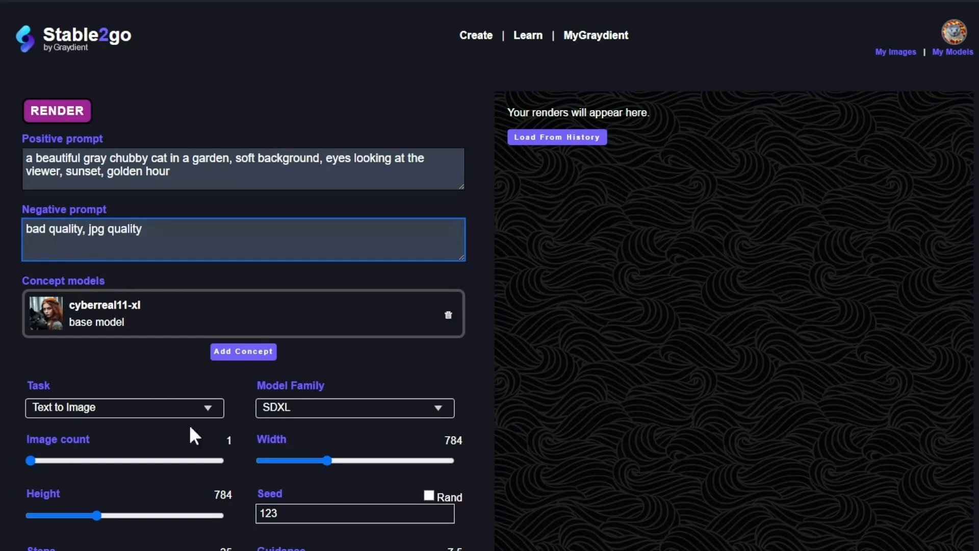
Render the gray chubby cat garden image, then make the browser window narrower
click(64, 110)
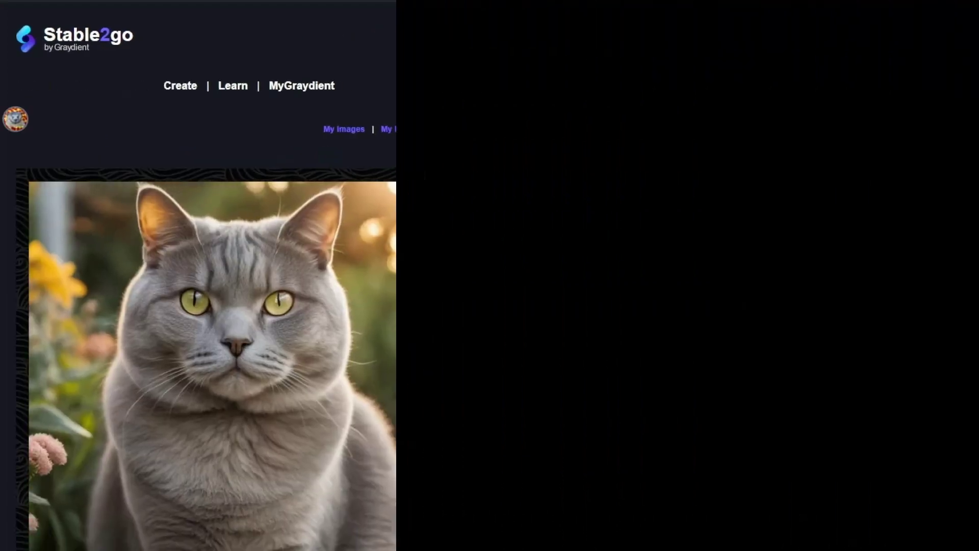
drag(396, 282, 975, 281)
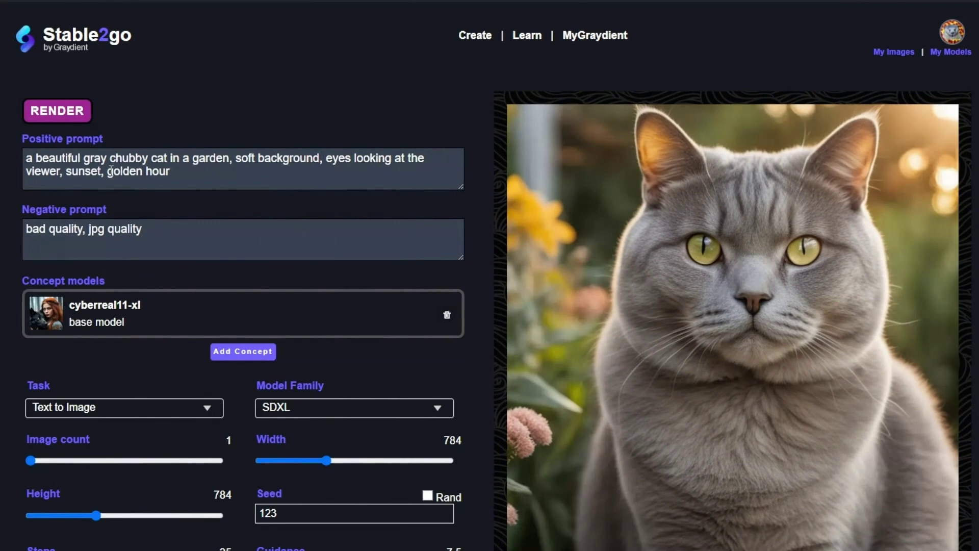
Append ', art by makoto shinkai' to the prompt and swap cyberreal11-xl for confetti-comrade3-xl
click(204, 177)
text(, art by makoto shinkai)
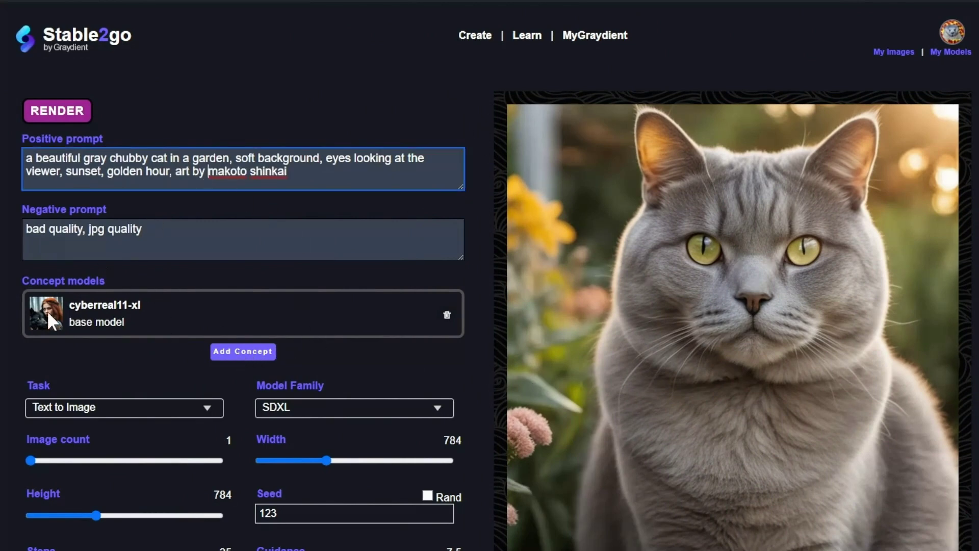
click(447, 314)
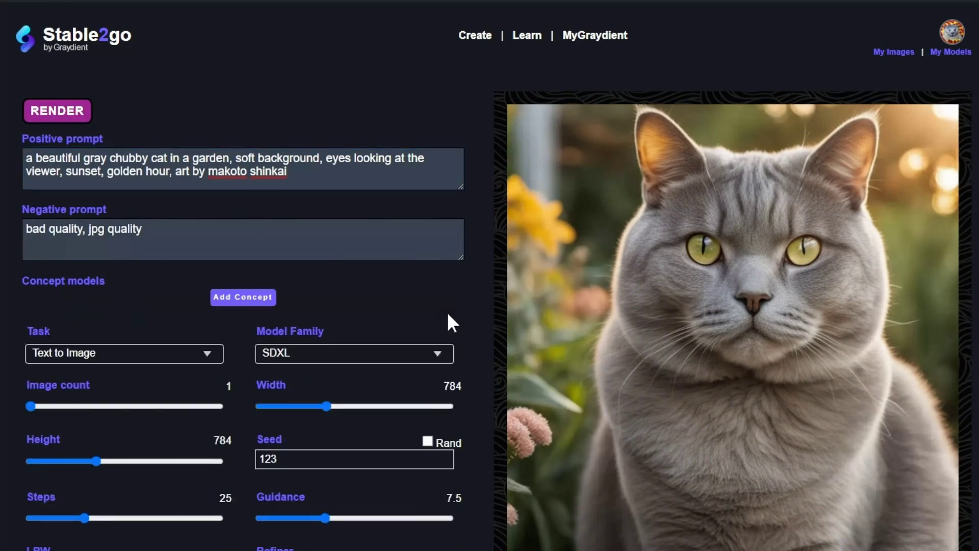
click(261, 299)
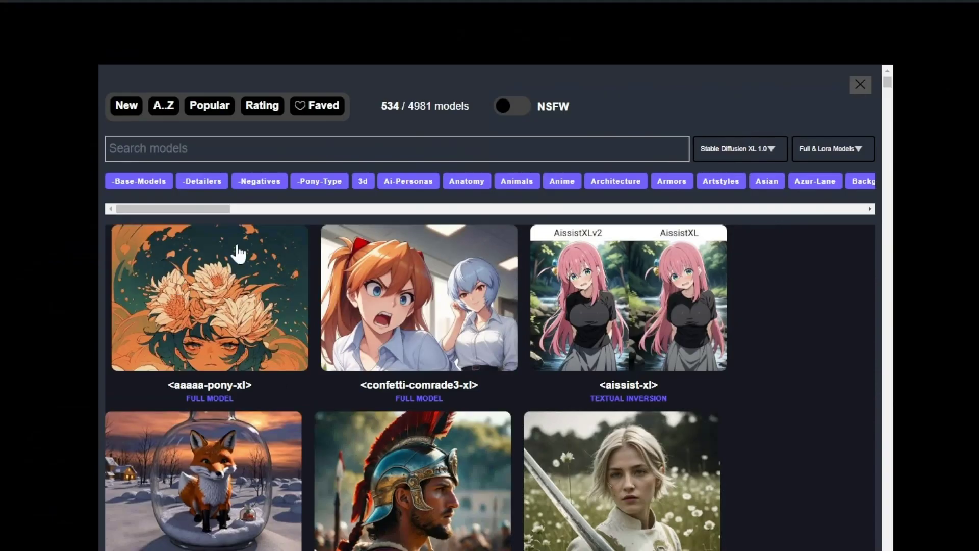
click(414, 306)
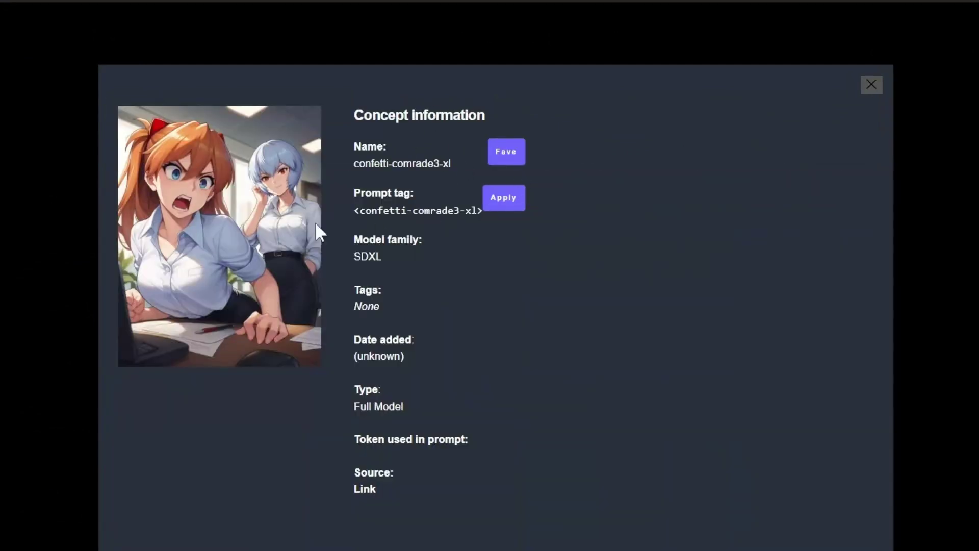
click(504, 199)
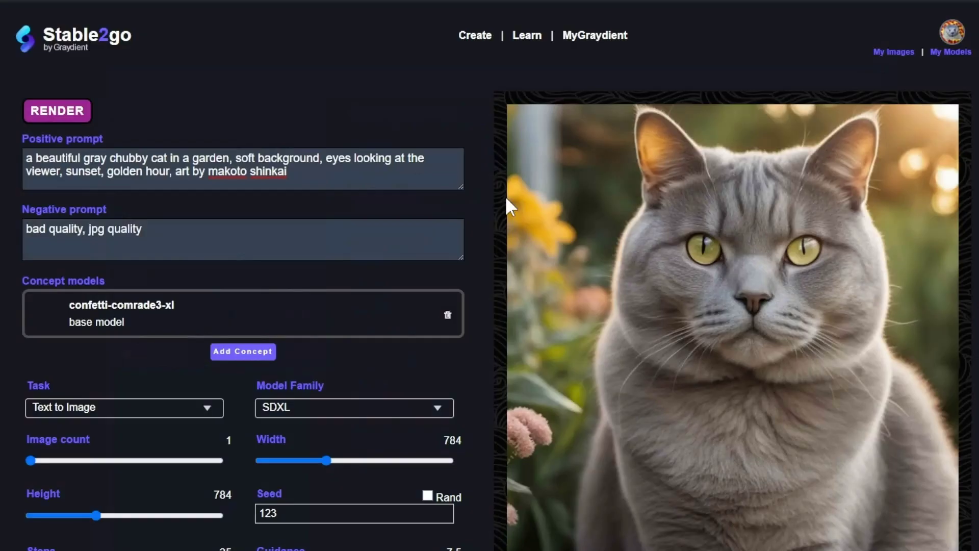
Add the unaesthetic-anime-xl negative embedding as a concept at 0.7
click(245, 353)
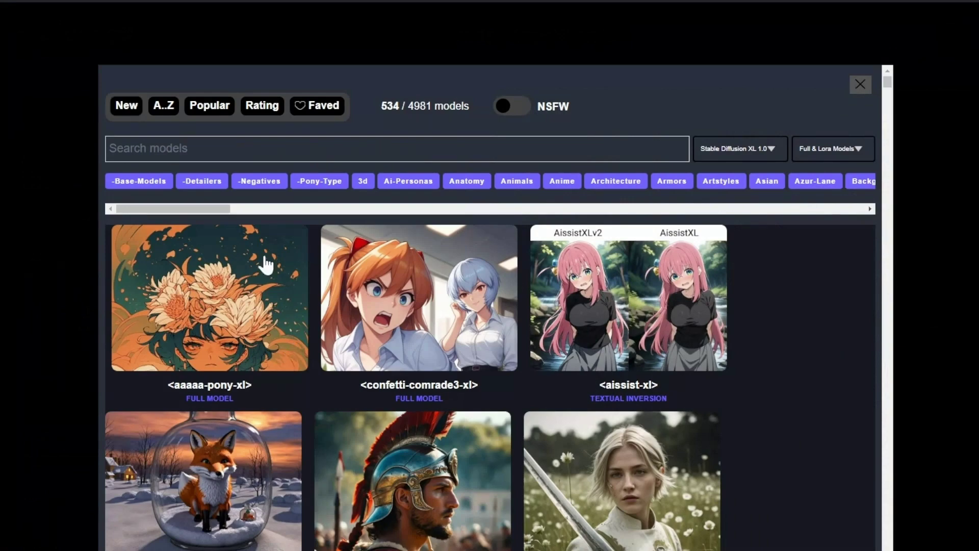
click(260, 182)
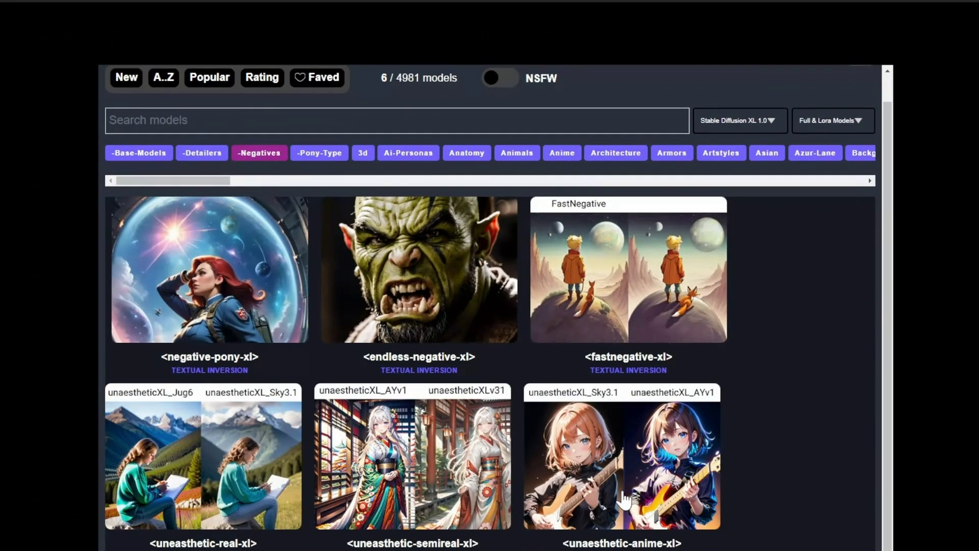
click(627, 499)
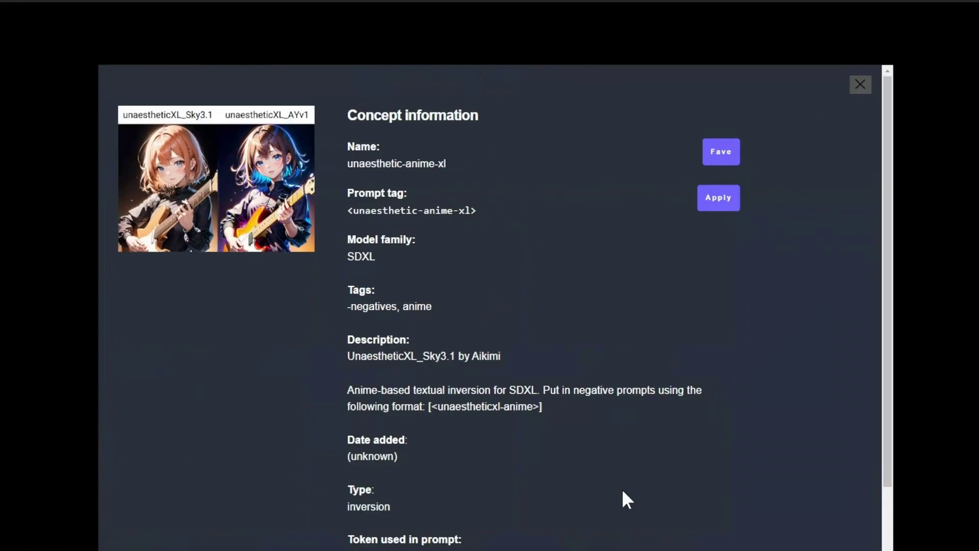
click(721, 200)
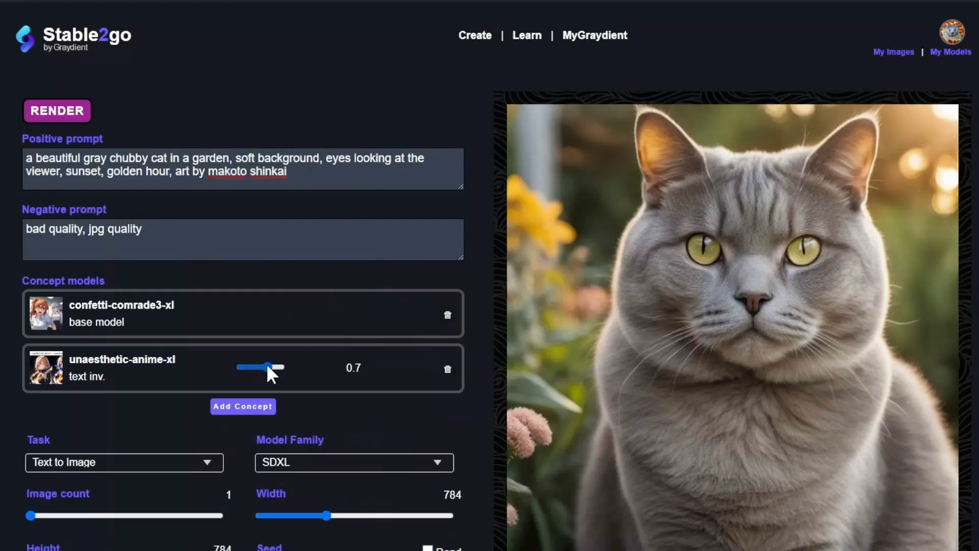
Weight unaesthetic-anime-xl at -1.15, set 1040×1040 size and 30 steps, then render
drag(266, 363, 249, 363)
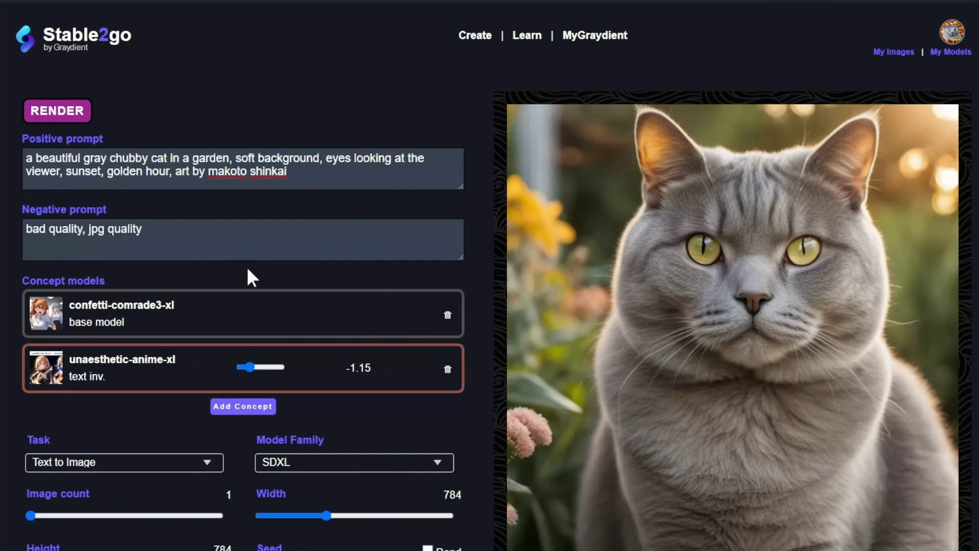
scroll(248, 270, down, 2)
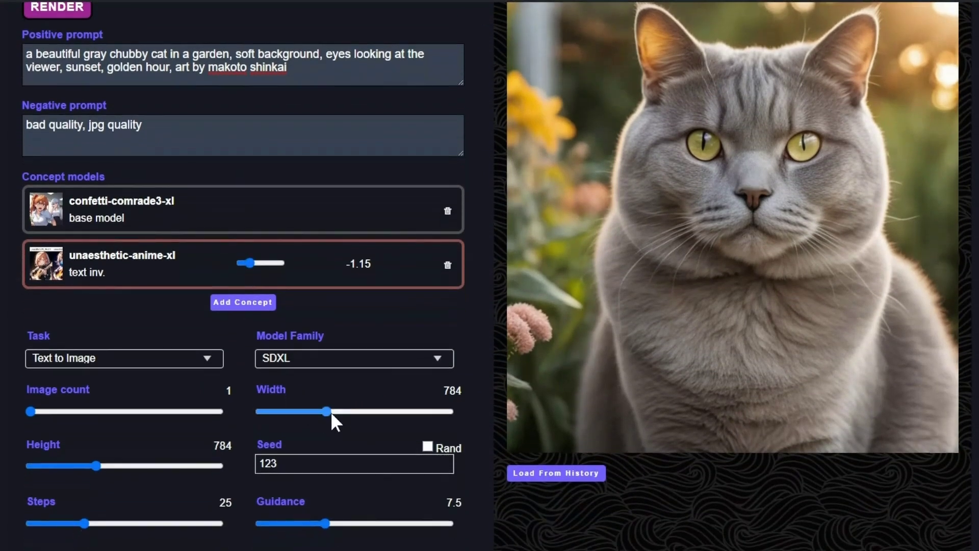
drag(331, 411, 366, 412)
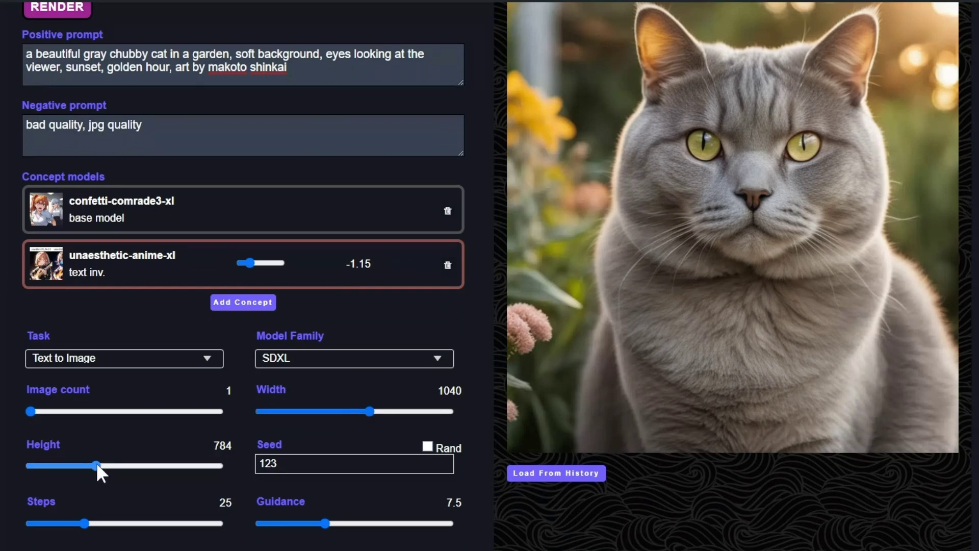
drag(96, 464, 138, 469)
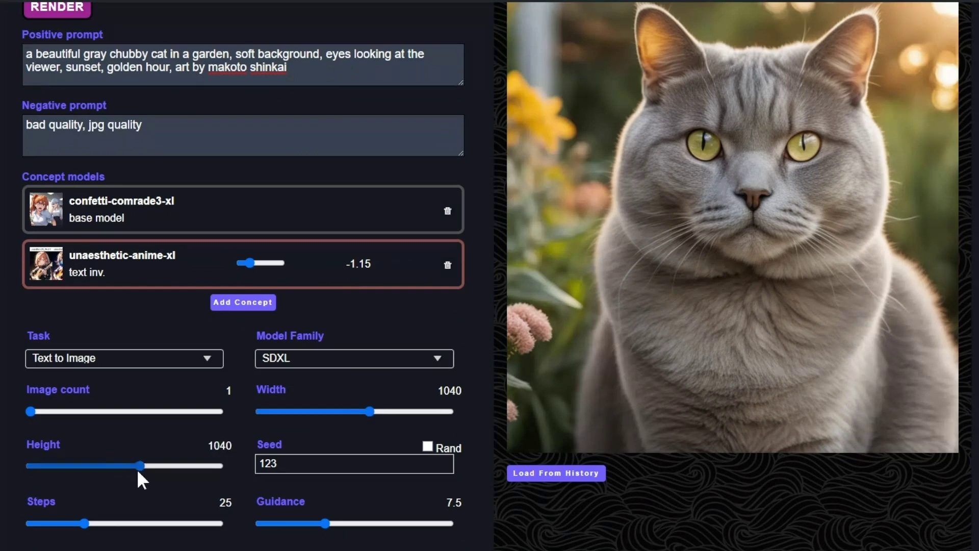
drag(87, 521, 98, 524)
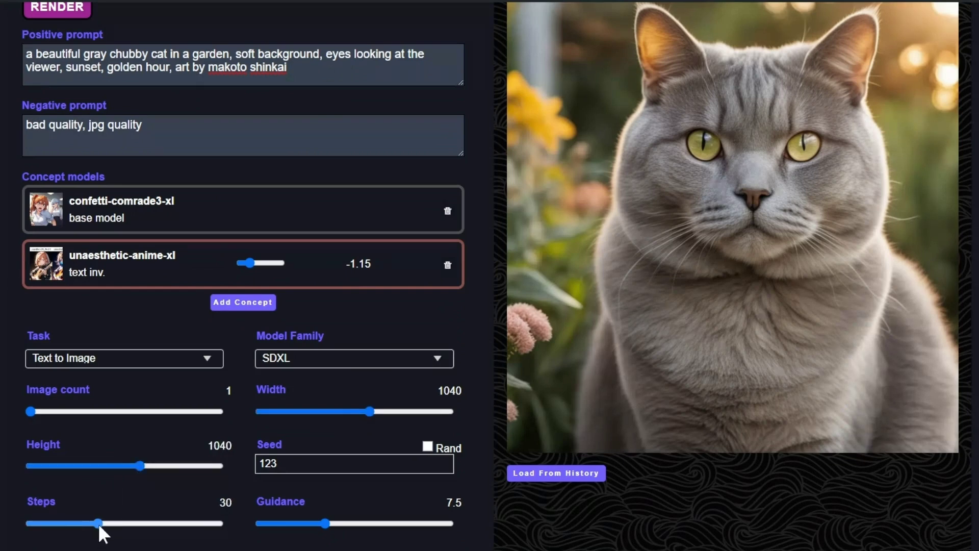
scroll(207, 471, down, 2)
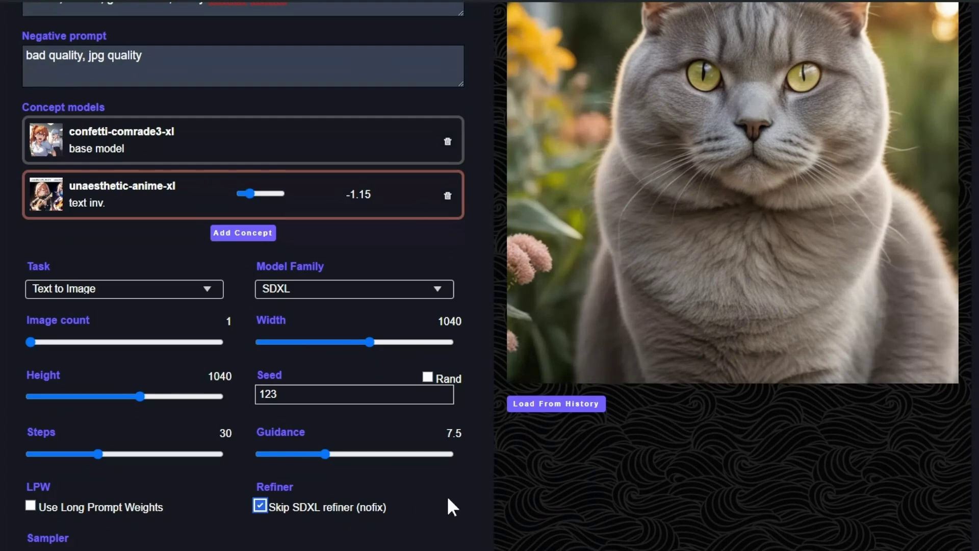
scroll(448, 499, up, 5)
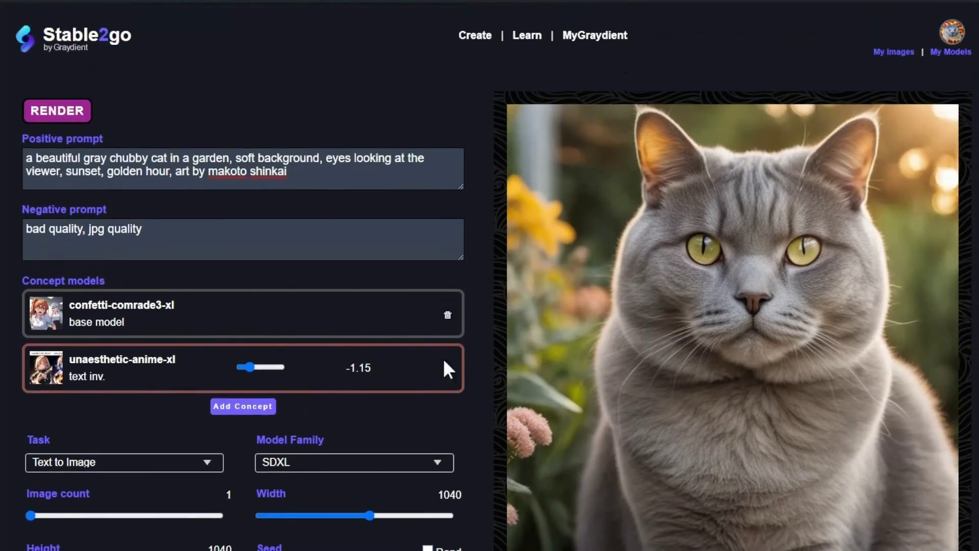
click(64, 113)
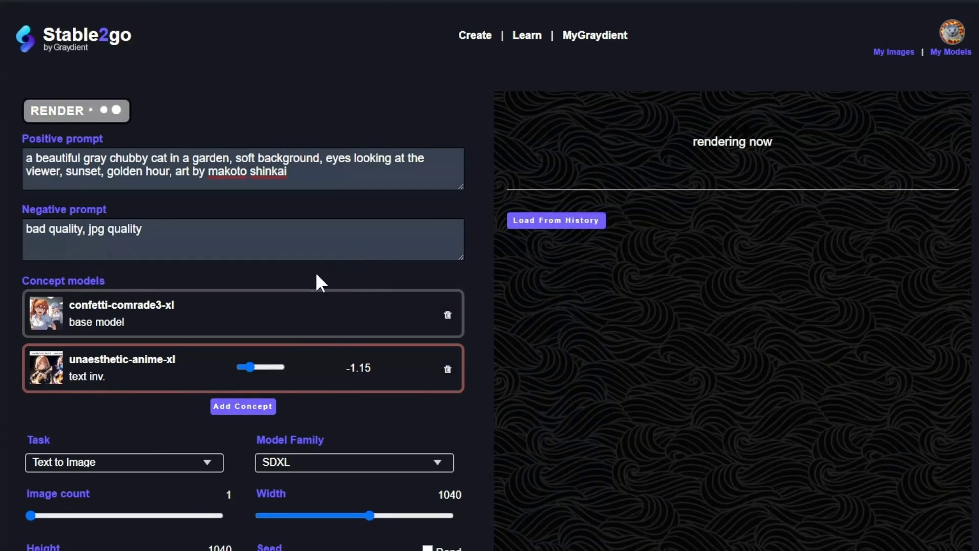
After the striped cat render, switch the sampler to k euler a and add /vass to other options
scroll(317, 276, down, 6)
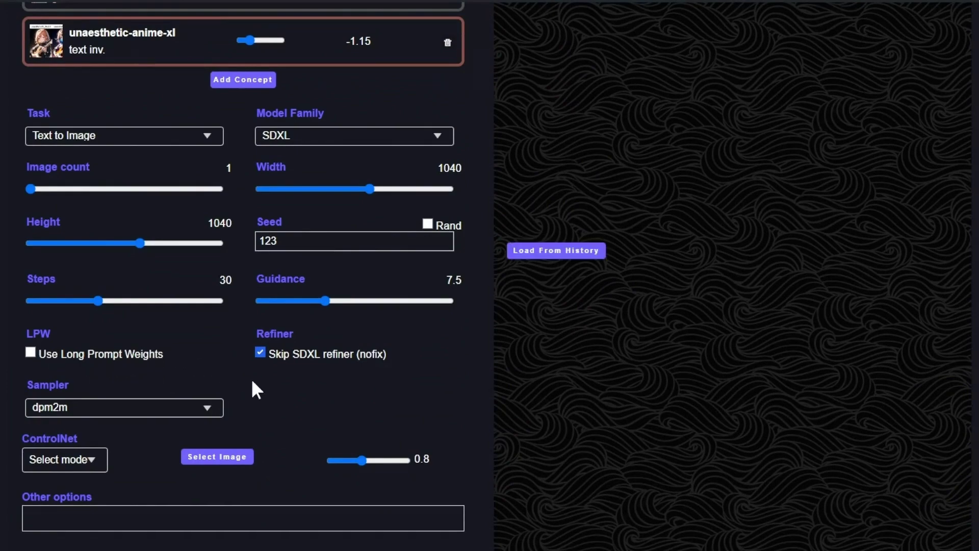
scroll(252, 378, up, 6)
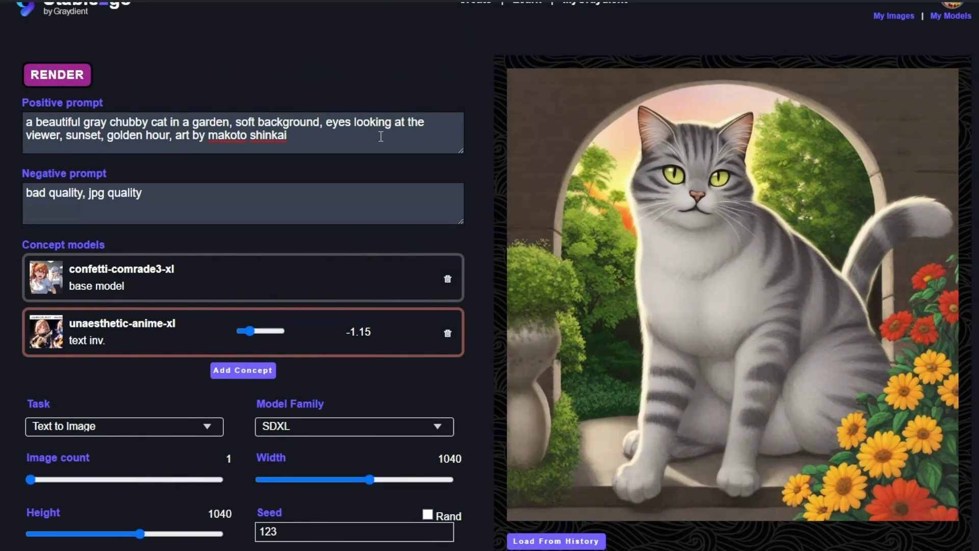
scroll(259, 228, down, 5)
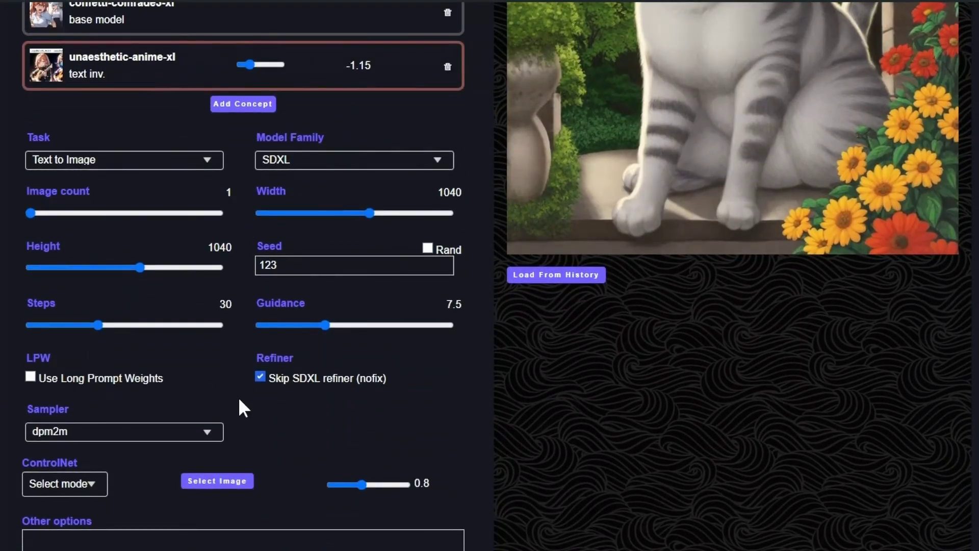
scroll(239, 403, down, 1)
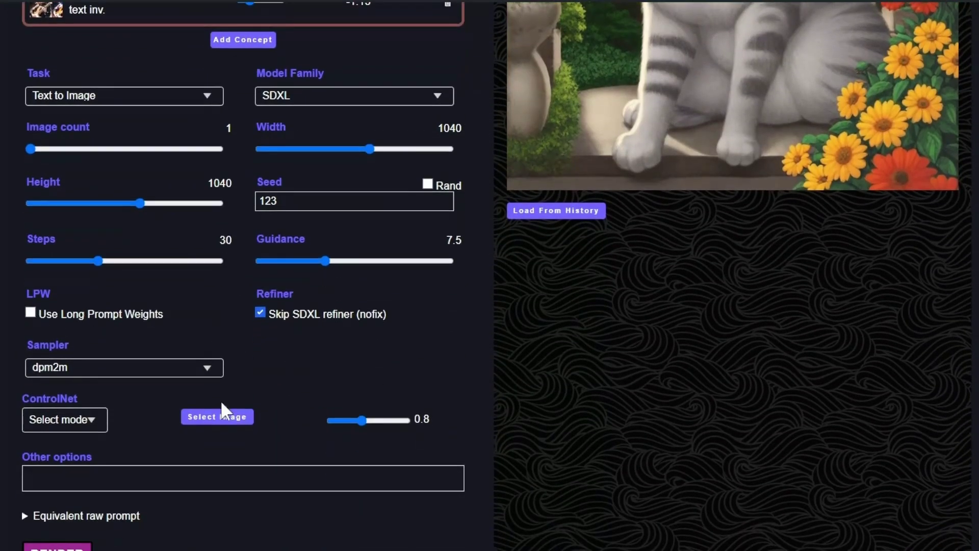
click(197, 368)
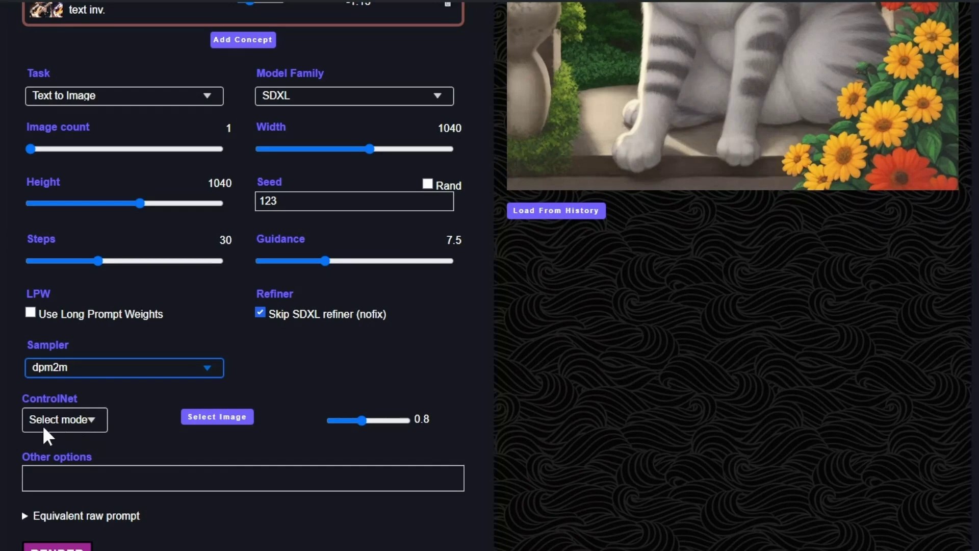
key(Down)
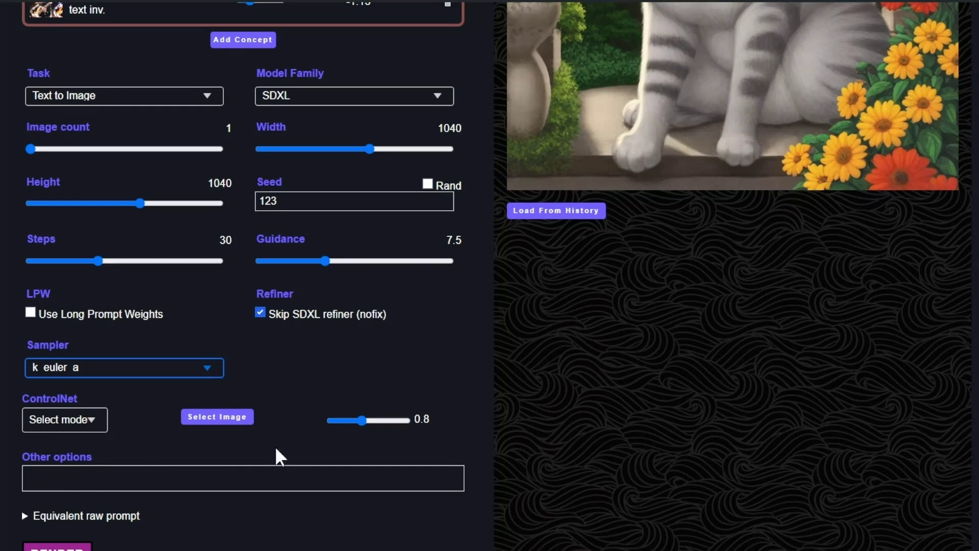
click(160, 483)
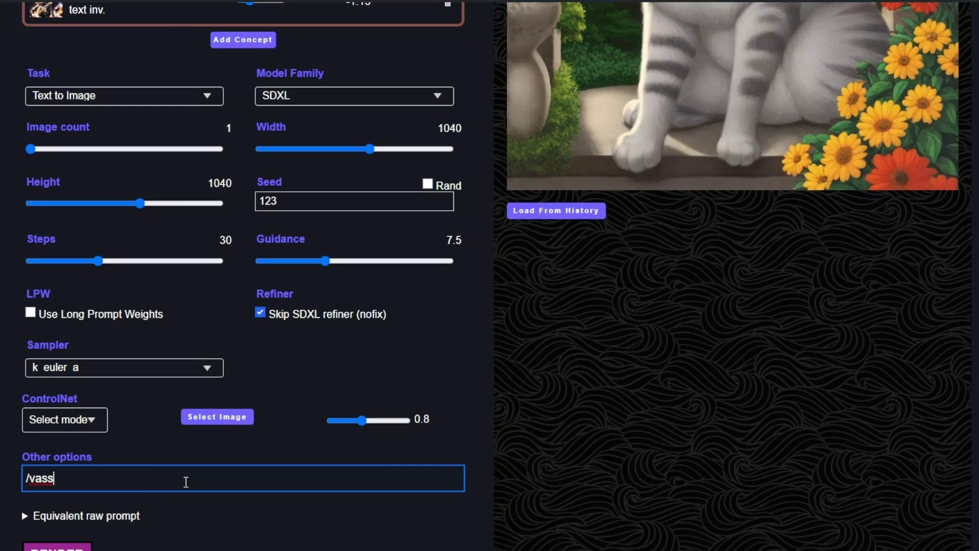
click(143, 452)
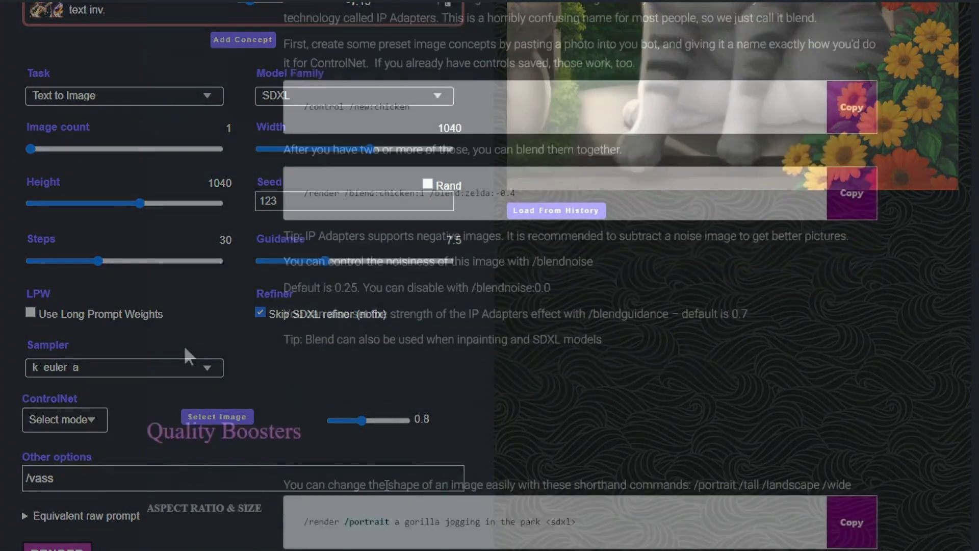
Scroll the Graydient prompting guide down to the Positives, Negatives and Prompt Length sections
scroll(185, 349, down, 7)
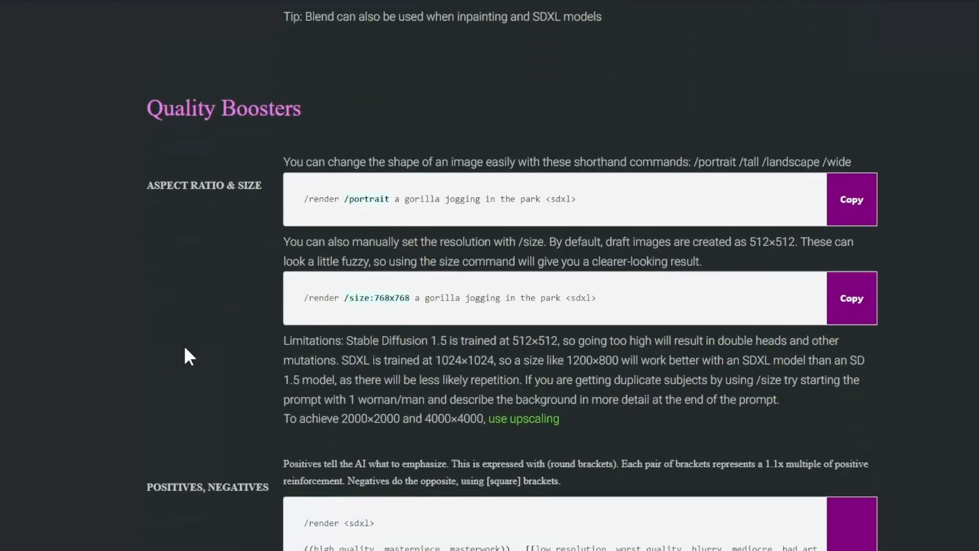
drag(328, 59, 144, 44)
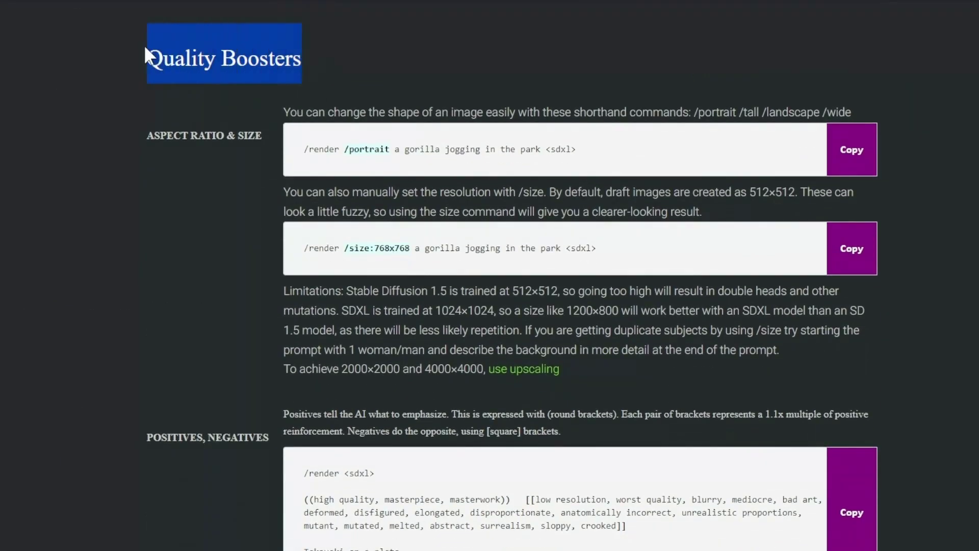
click(145, 45)
scroll(240, 173, down, 3)
scroll(242, 175, down, 8)
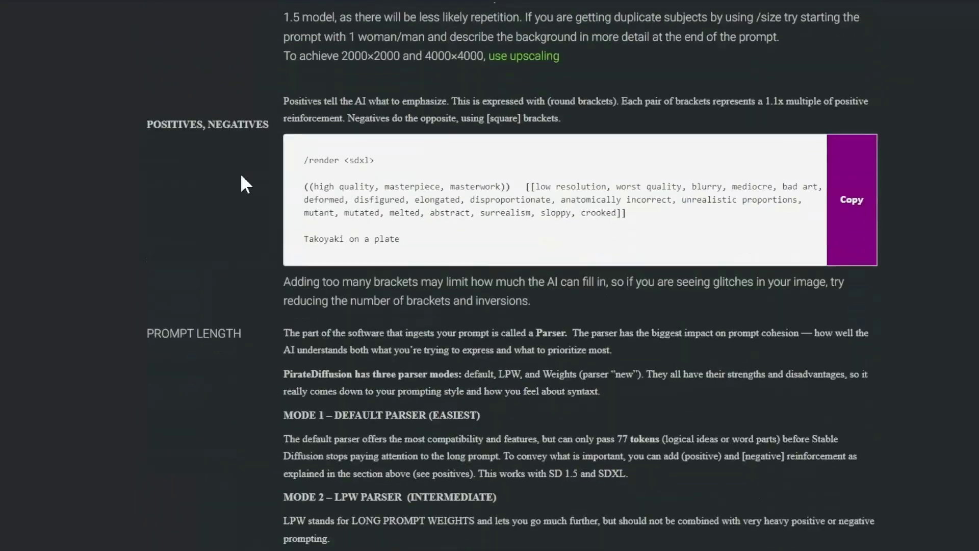
Apply duc-olddream22-xl from the model gallery as the base model
scroll(240, 173, down, 4)
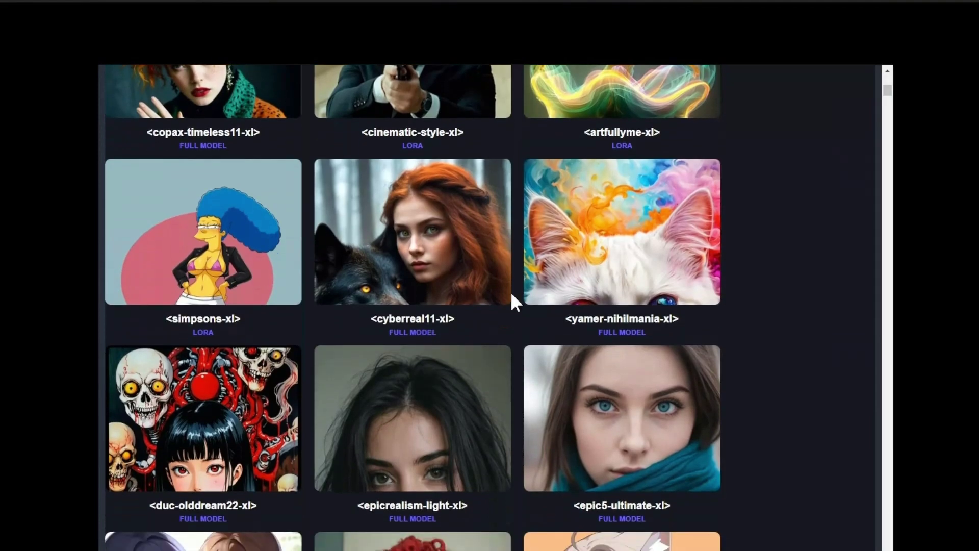
scroll(531, 275, down, 4)
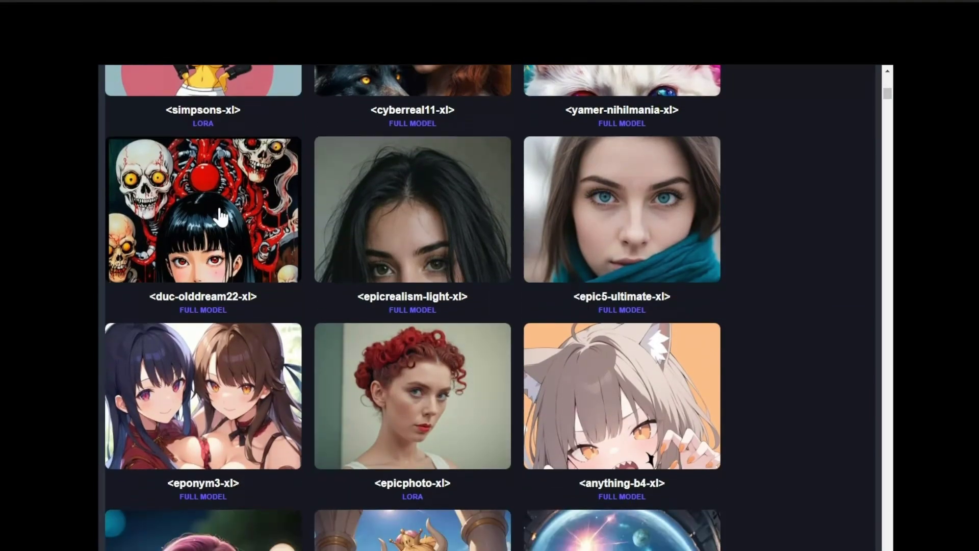
click(220, 216)
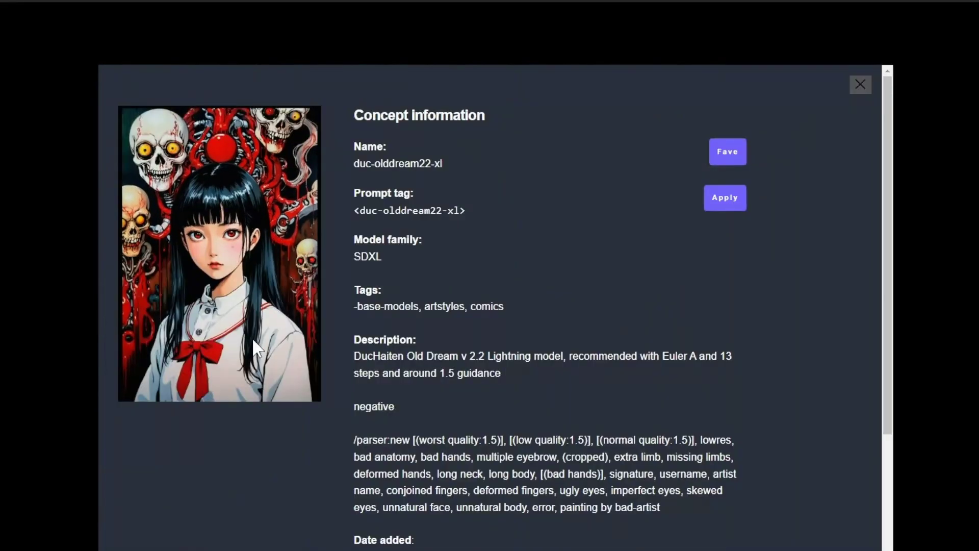
click(724, 198)
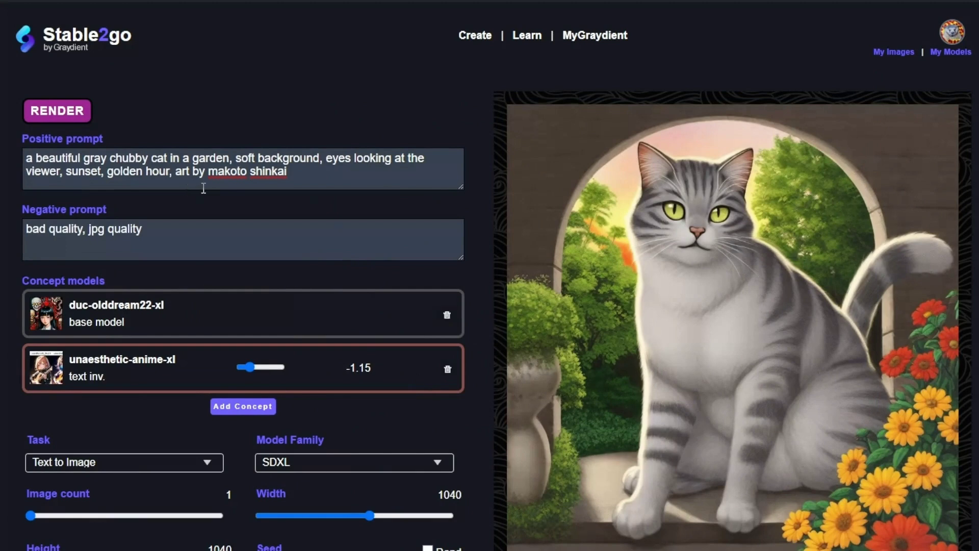
Replace the artist credit with 'inside a pagoda', set image count to 4, and render
drag(175, 171, 287, 171)
text(inside a pagoda)
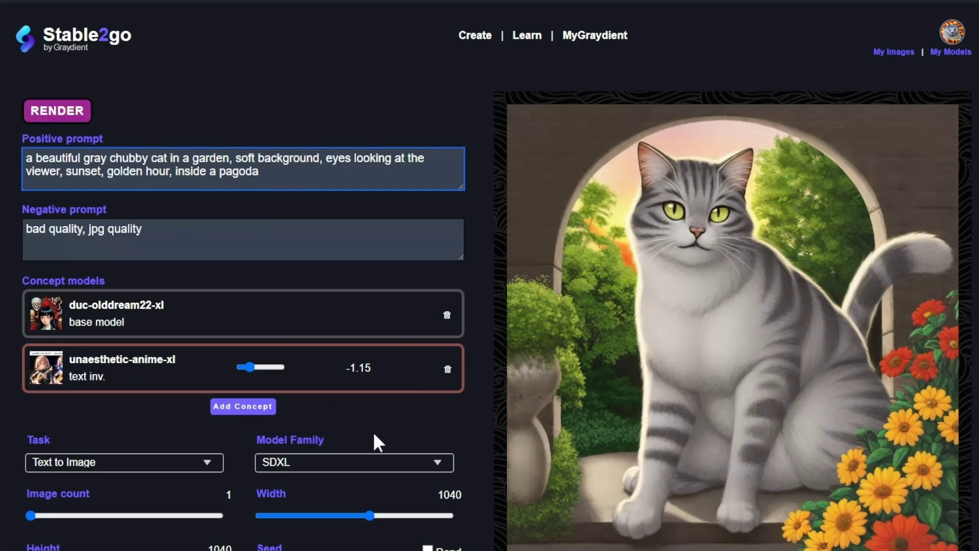
scroll(374, 434, down, 2)
scroll(388, 532, down, 3)
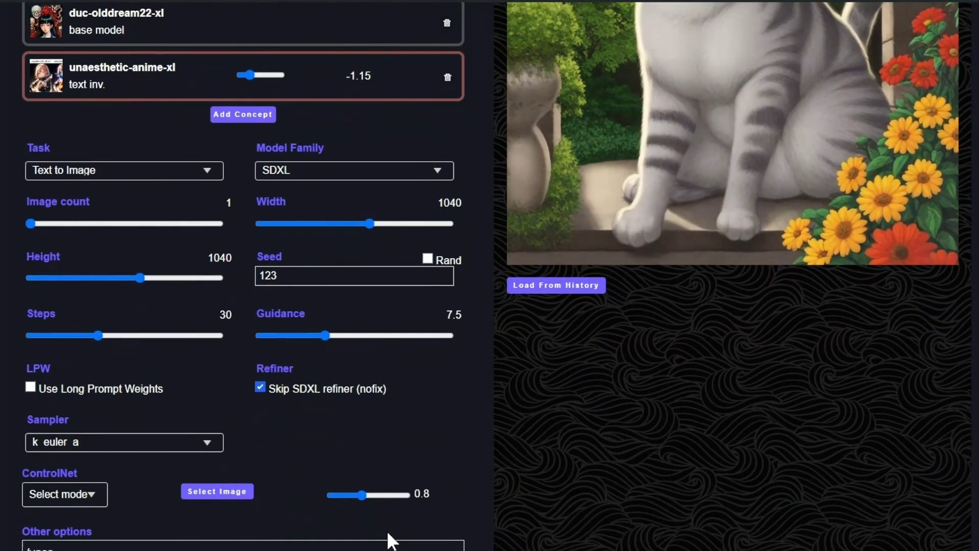
scroll(223, 337, down, 1)
scroll(223, 337, up, 2)
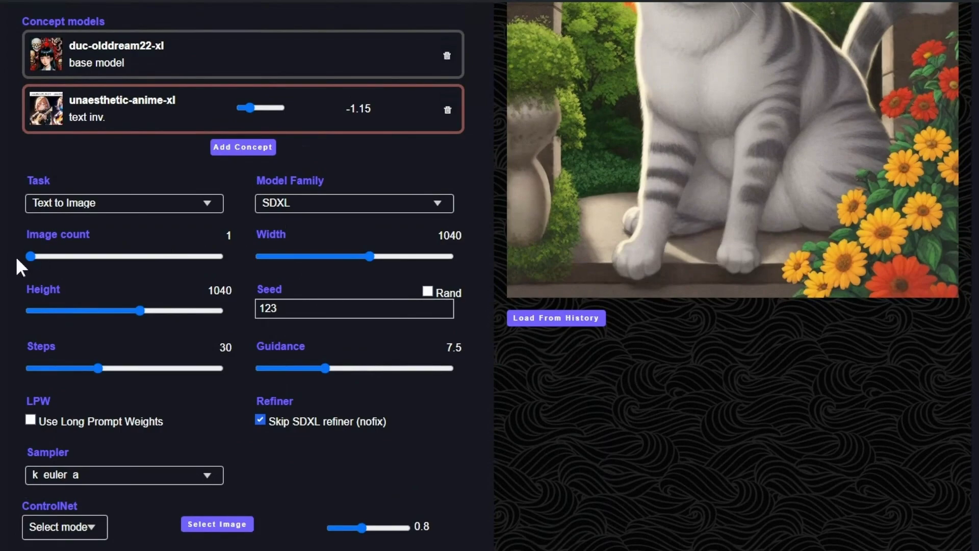
drag(29, 256, 107, 259)
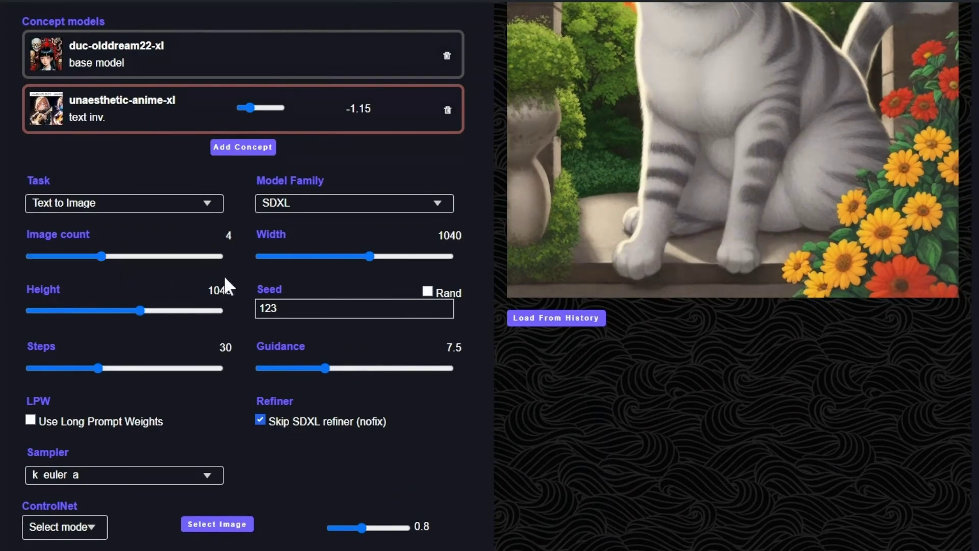
scroll(225, 280, up, 4)
click(57, 112)
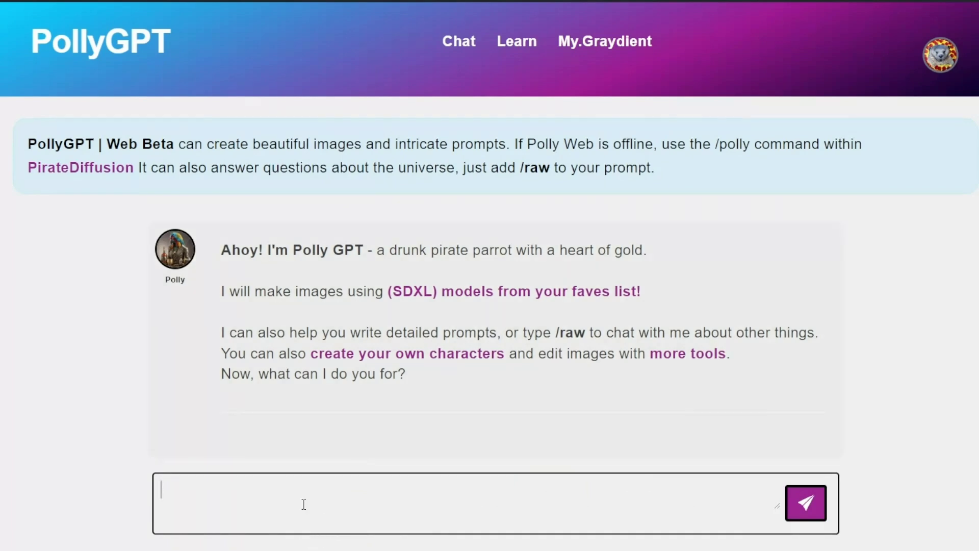
Ask PollyGPT to write a prompt for a stylish samurai cat and view its images
text(a prompt for a s)
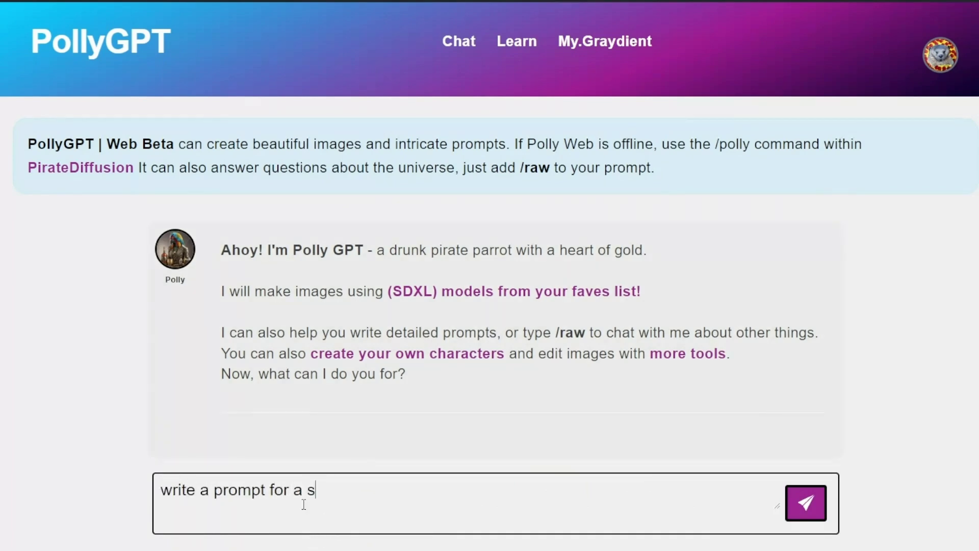
text(tylish)
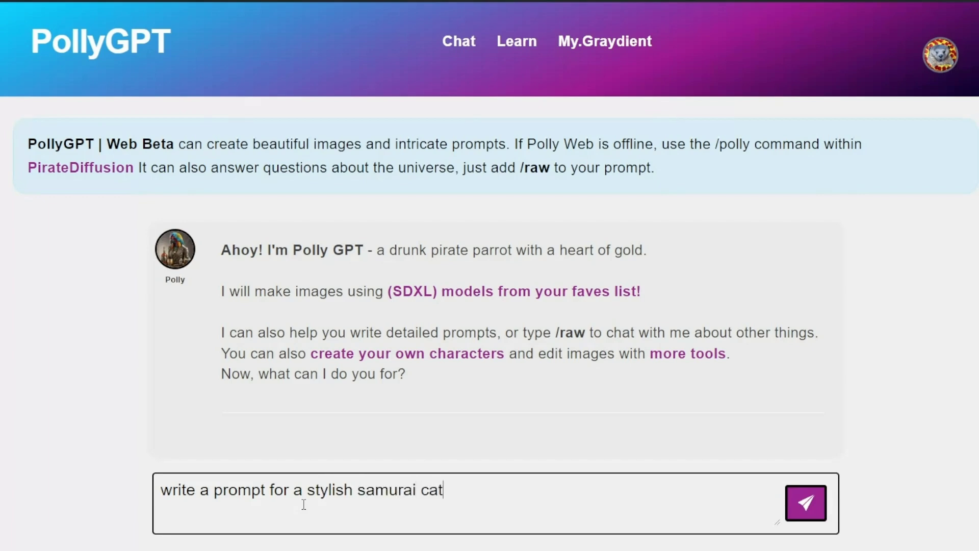
text( samurai cat)
click(806, 502)
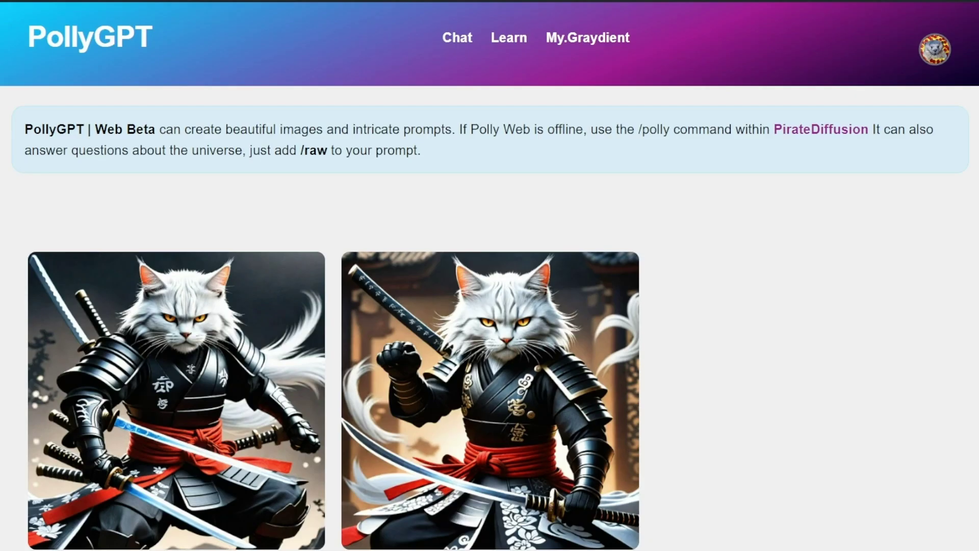
scroll(489, 275, down, 4)
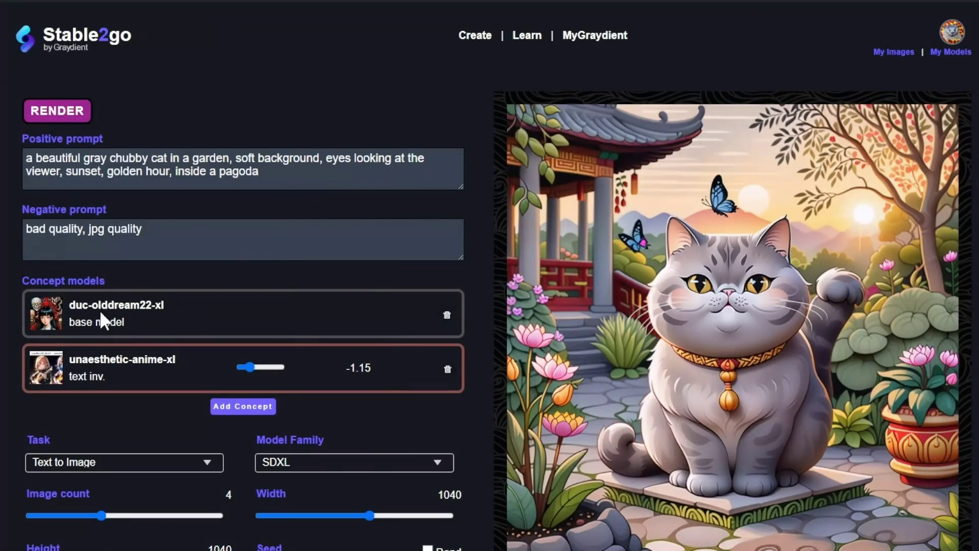
Scroll through the new batch of chubby gray cat renders in sunset pagoda gardens
scroll(676, 295, down, 12)
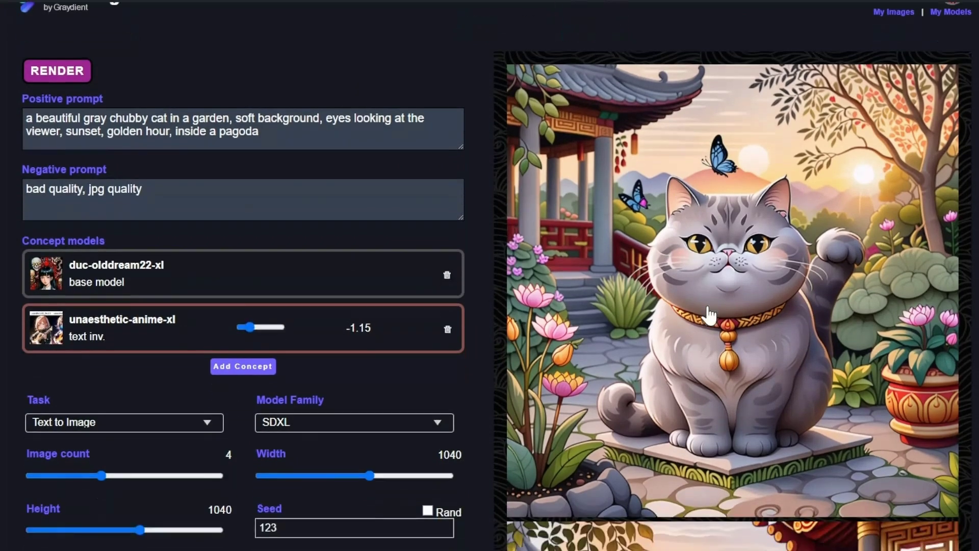
scroll(709, 314, down, 13)
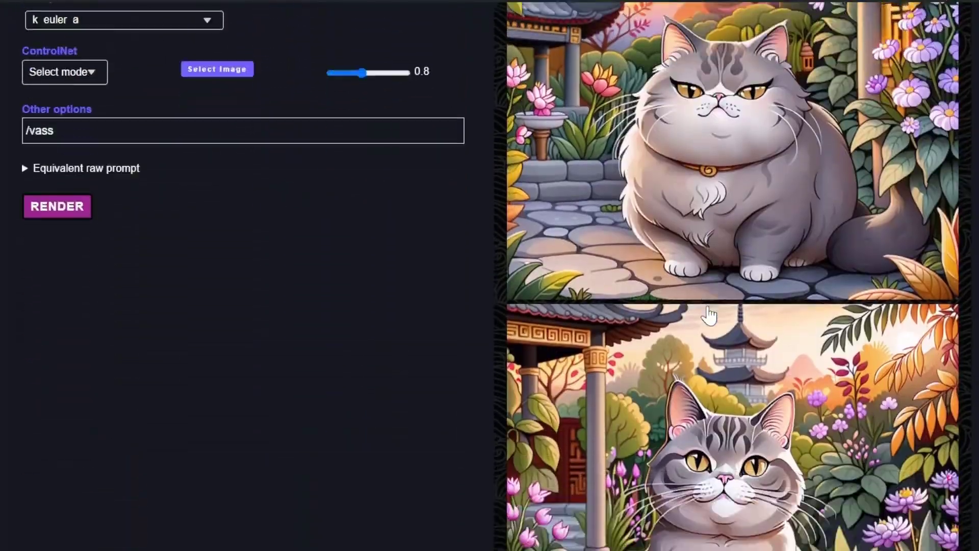
scroll(708, 315, down, 2)
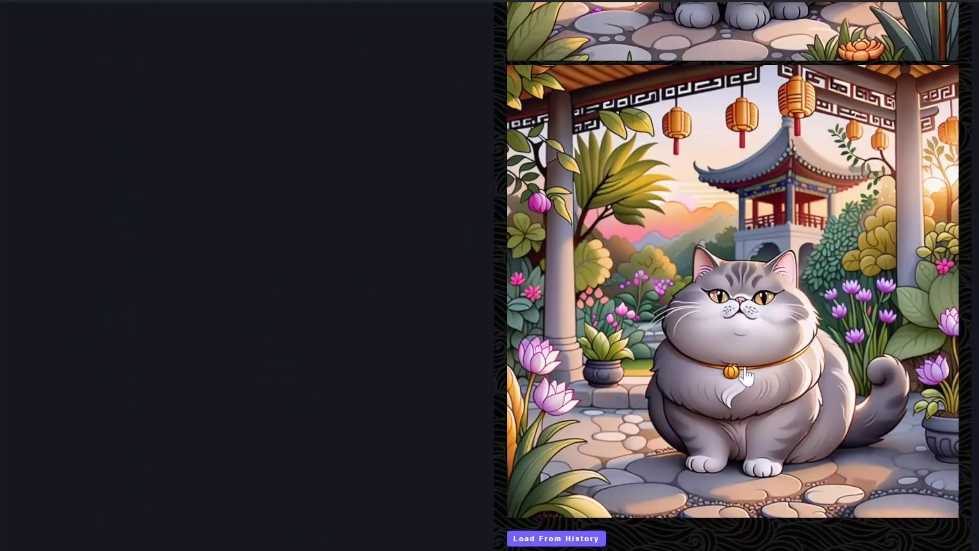
scroll(773, 381, up, 6)
scroll(773, 382, up, 20)
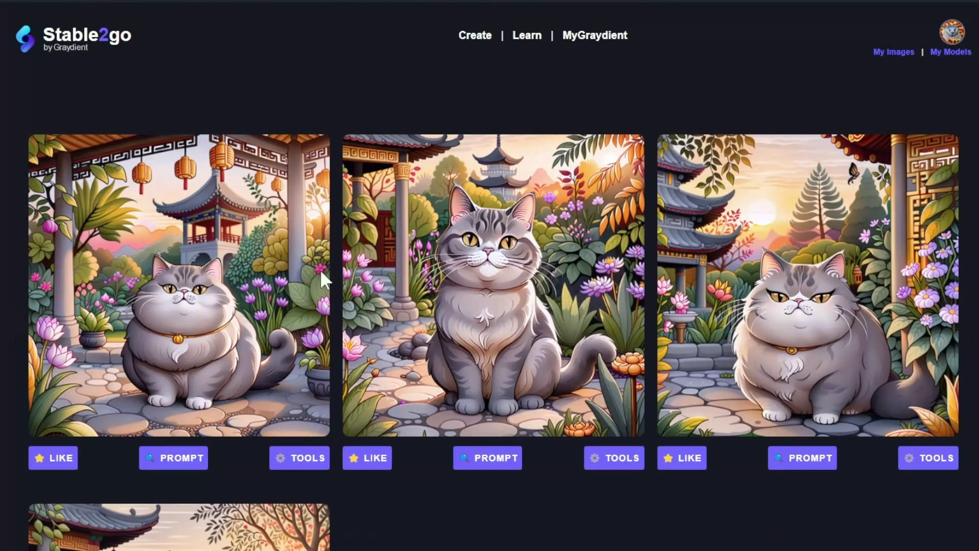
Queue an /anime facelift and upscale of the first pagoda-garden cat image, then scroll to its result
click(295, 472)
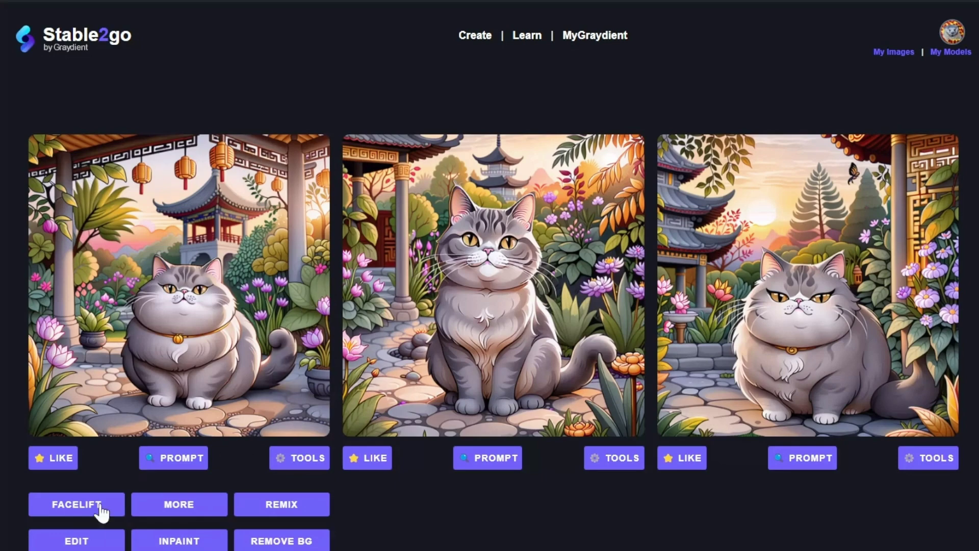
click(81, 502)
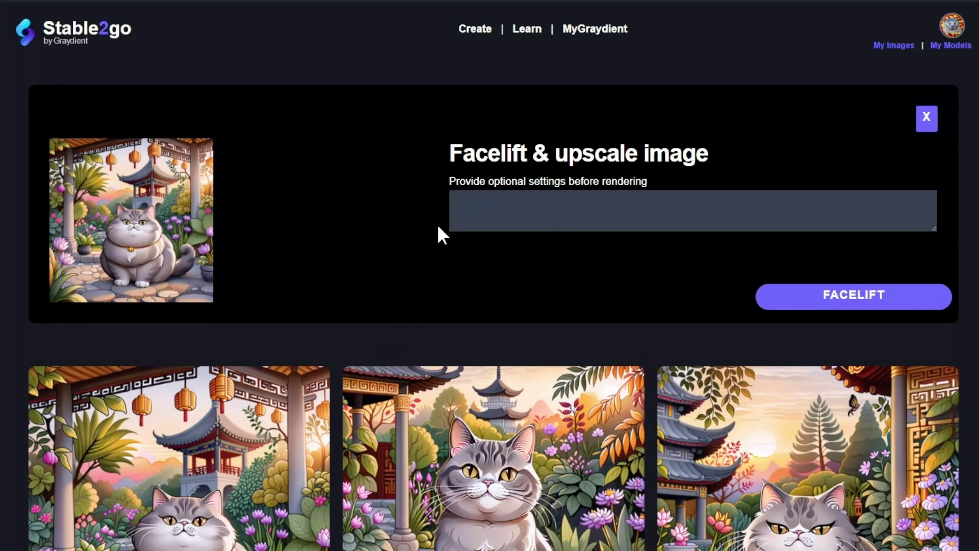
click(489, 212)
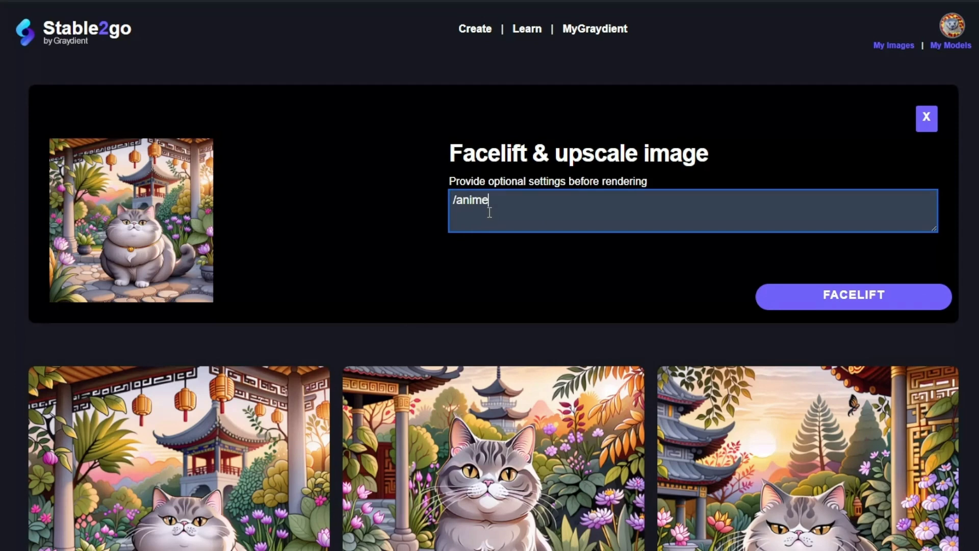
click(858, 303)
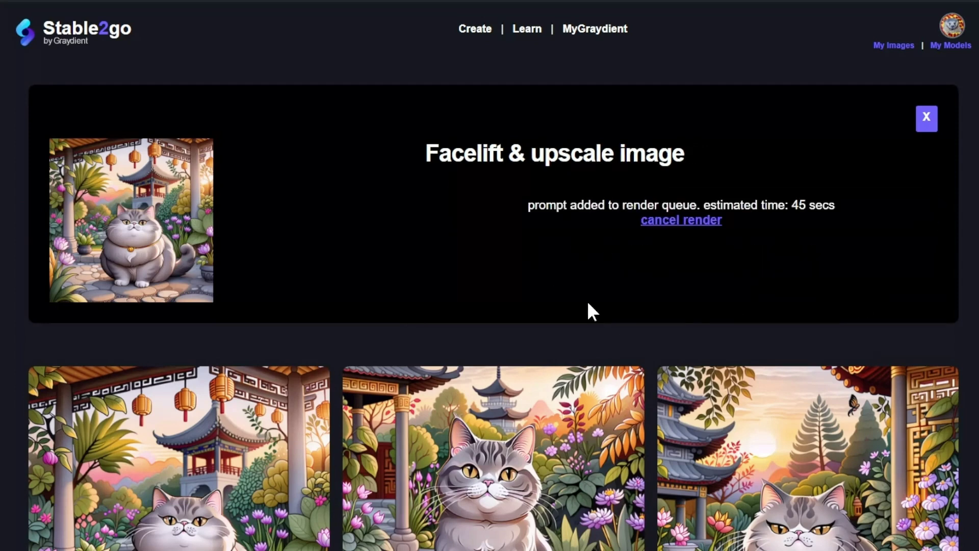
scroll(589, 304, down, 4)
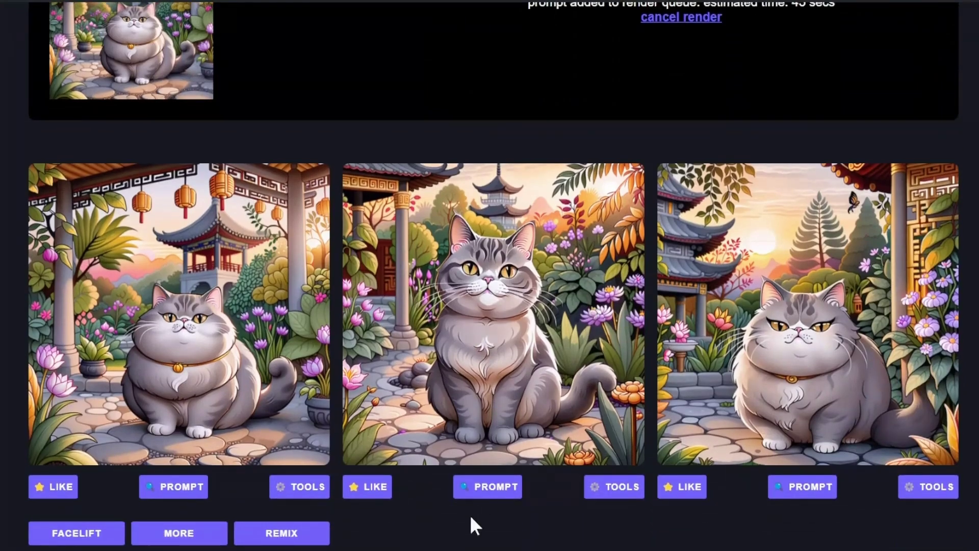
scroll(471, 517, up, 4)
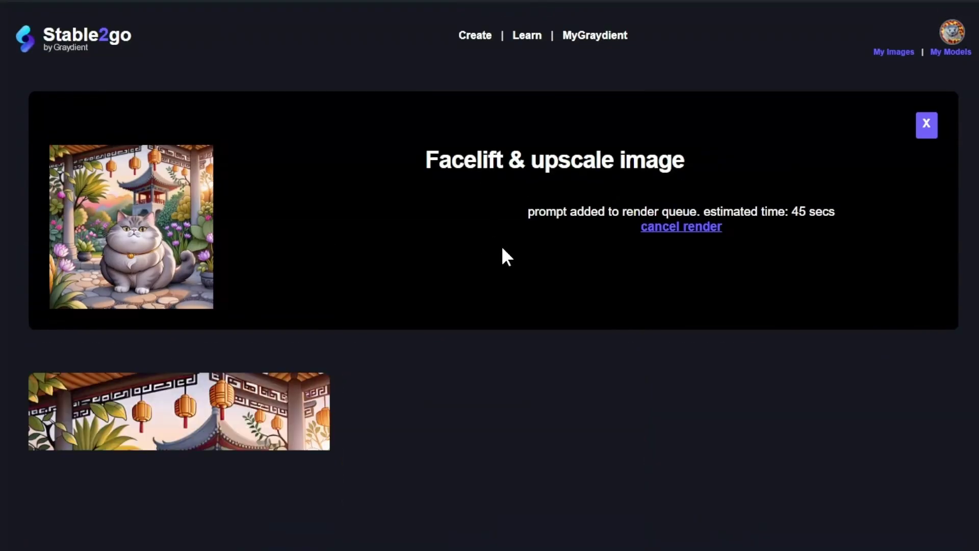
scroll(500, 246, down, 5)
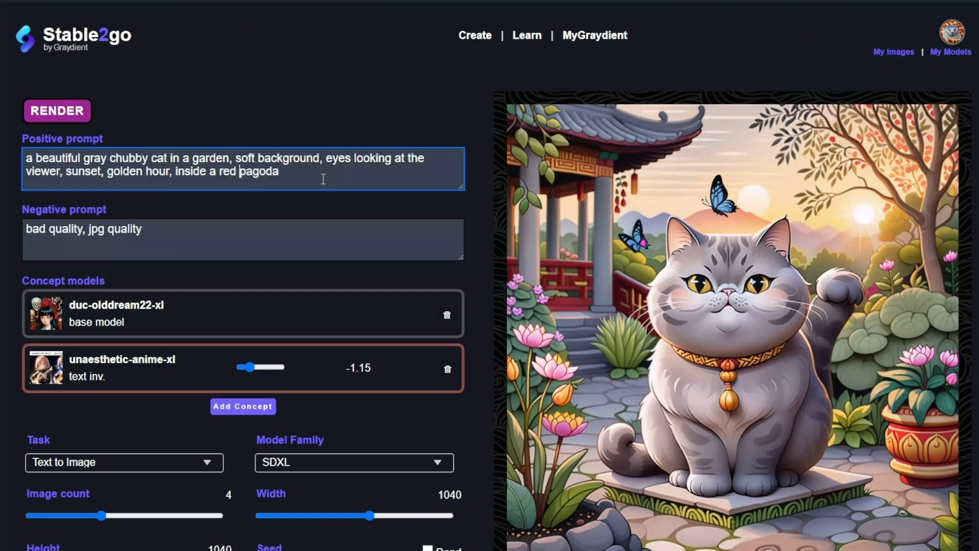
Start a render and apply yamer-nihilmania-xl as the base model from the model browser
click(63, 114)
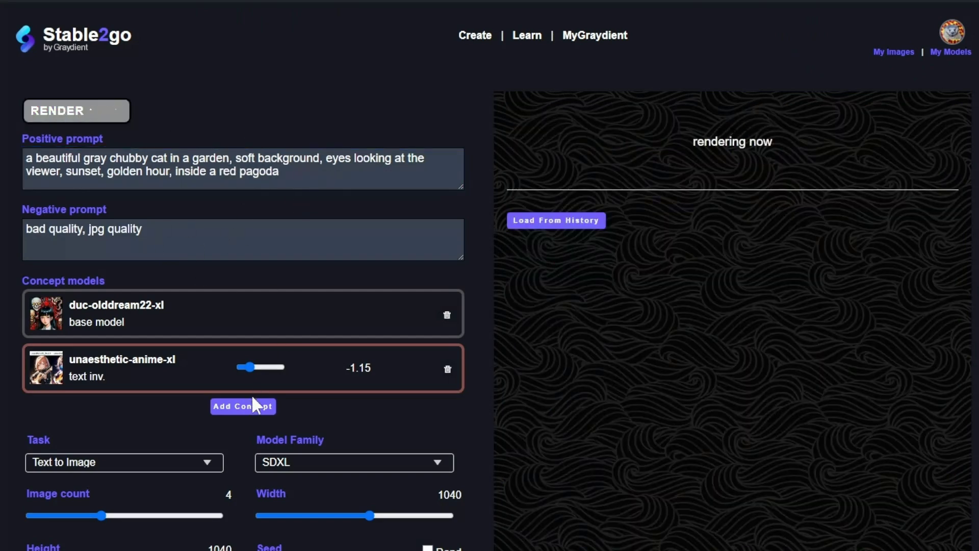
click(254, 406)
scroll(580, 304, down, 10)
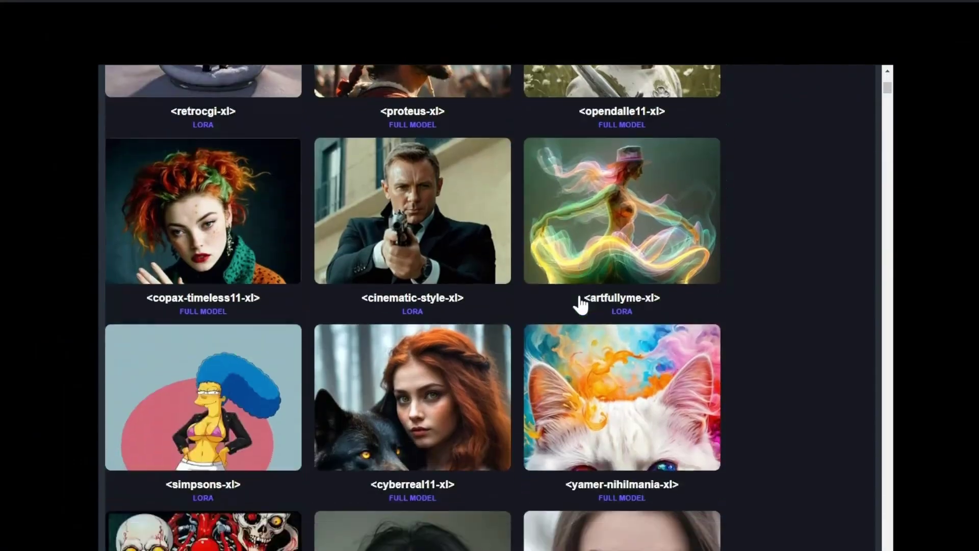
scroll(580, 304, down, 3)
click(619, 252)
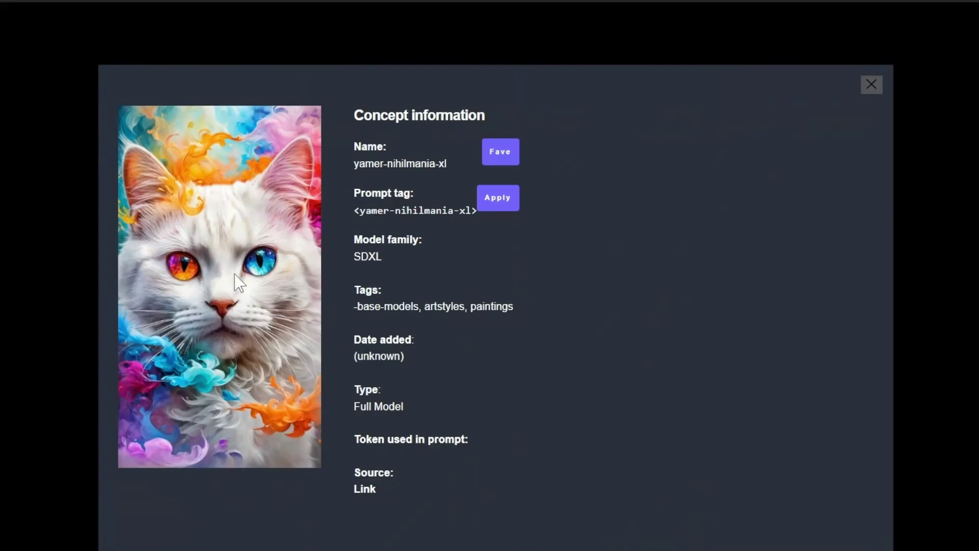
click(499, 206)
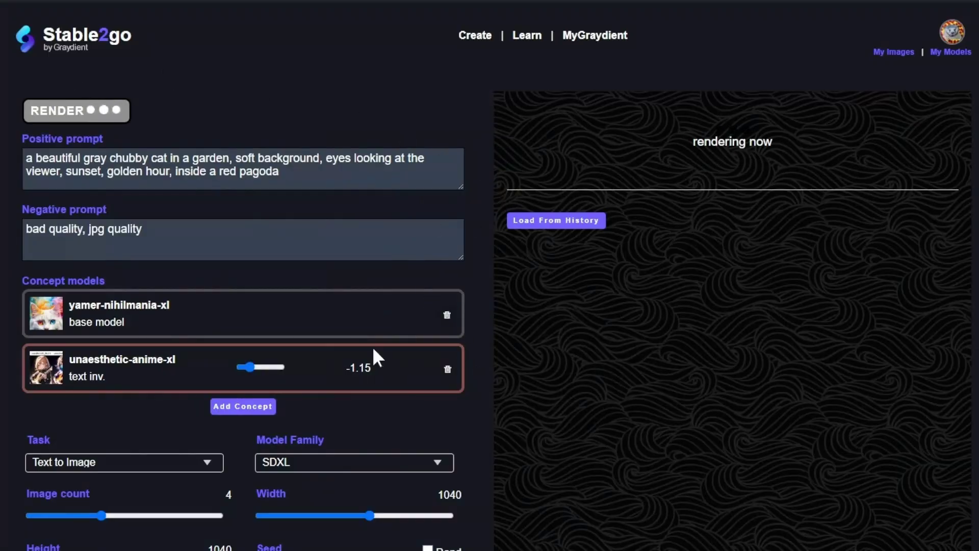
Add the neonify-xl LoRA as a concept at strength 0.7
click(254, 406)
scroll(640, 305, down, 10)
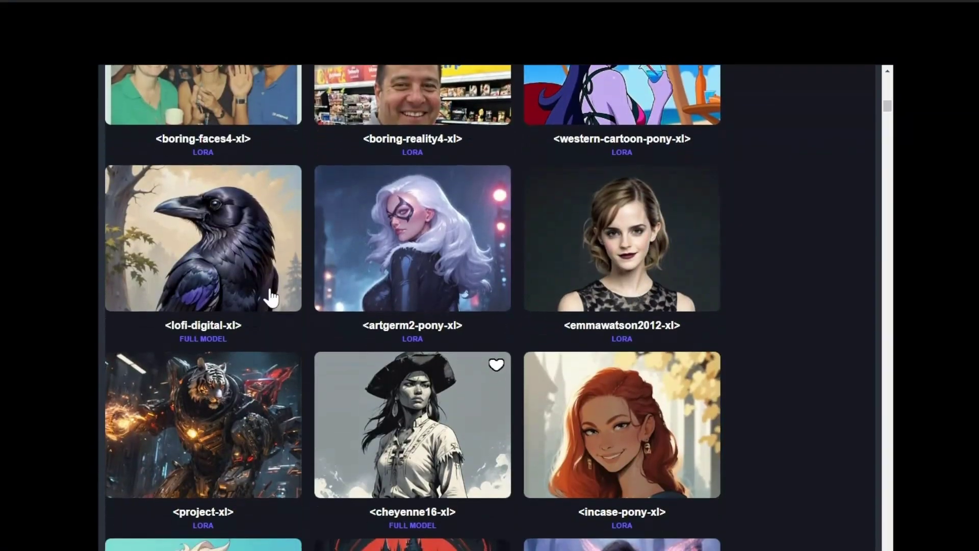
scroll(265, 401, down, 6)
scroll(265, 400, down, 12)
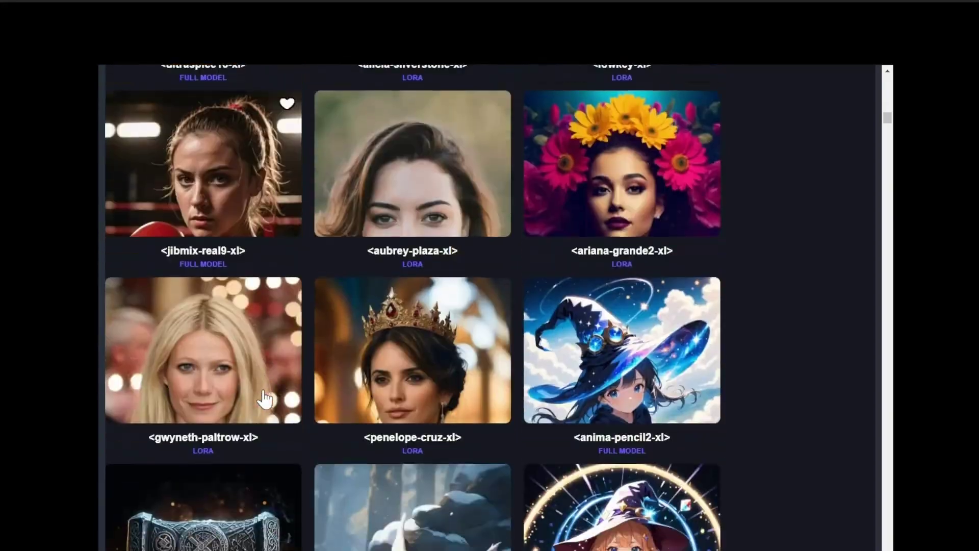
scroll(187, 237, down, 14)
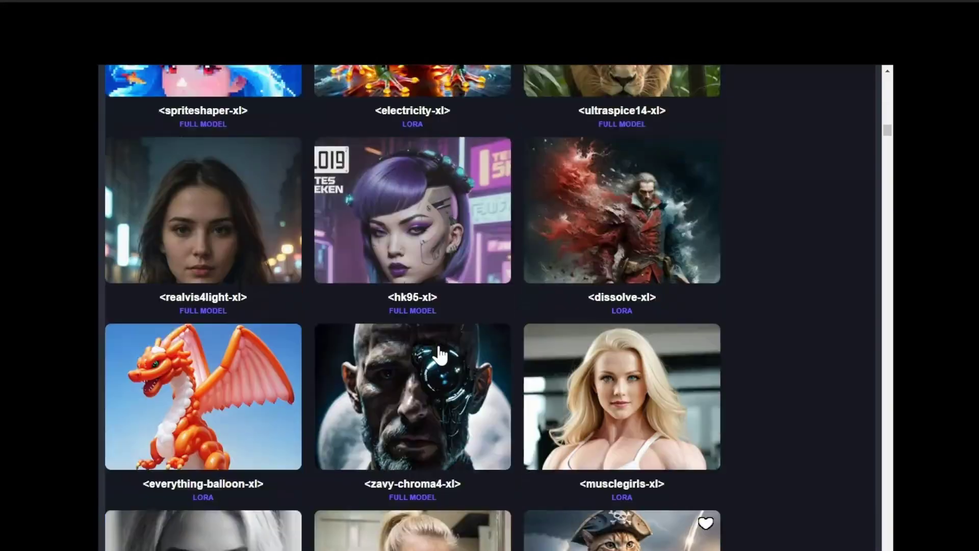
scroll(439, 353, down, 8)
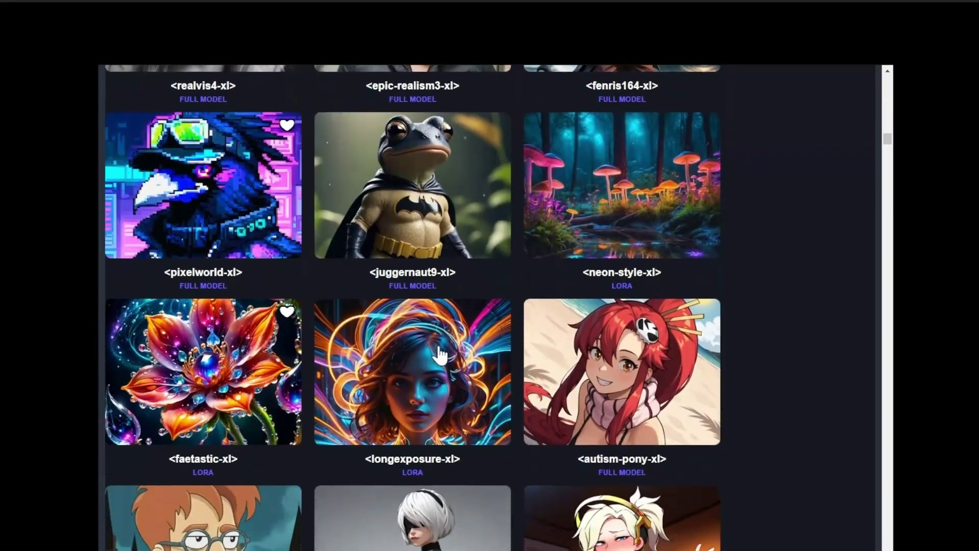
scroll(438, 353, down, 7)
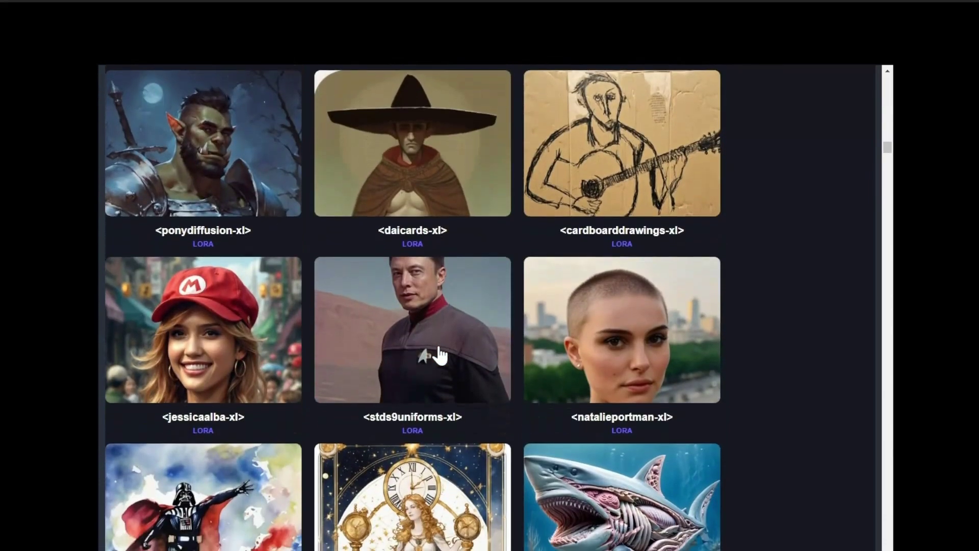
scroll(438, 353, down, 4)
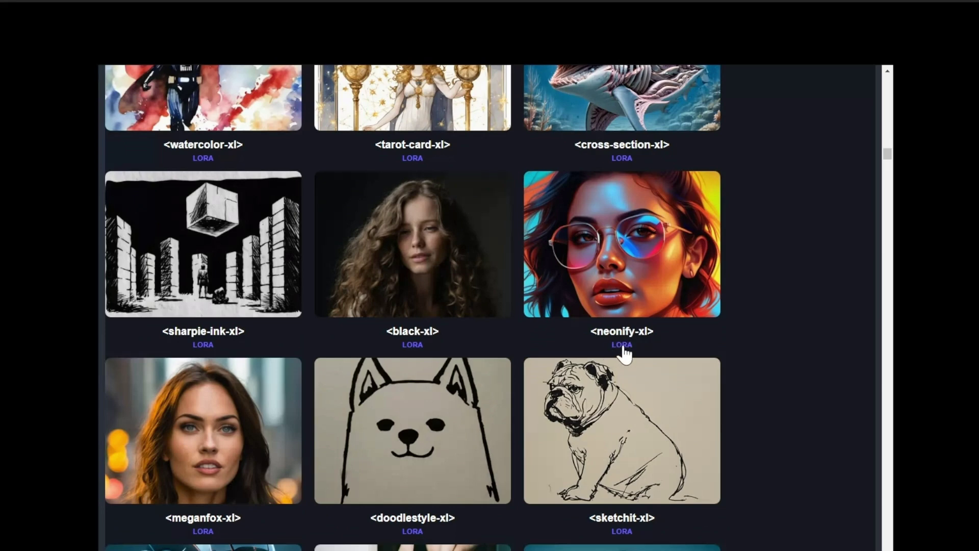
click(630, 252)
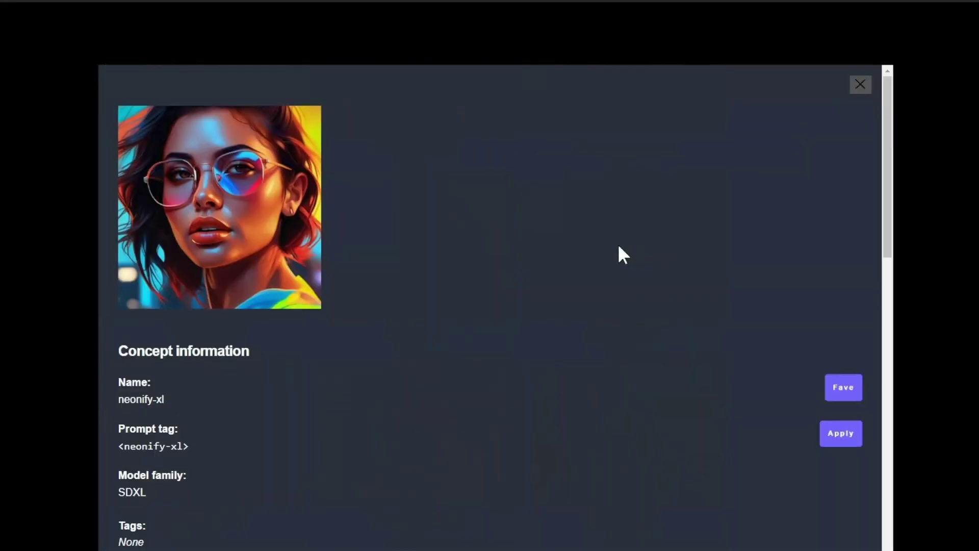
click(844, 438)
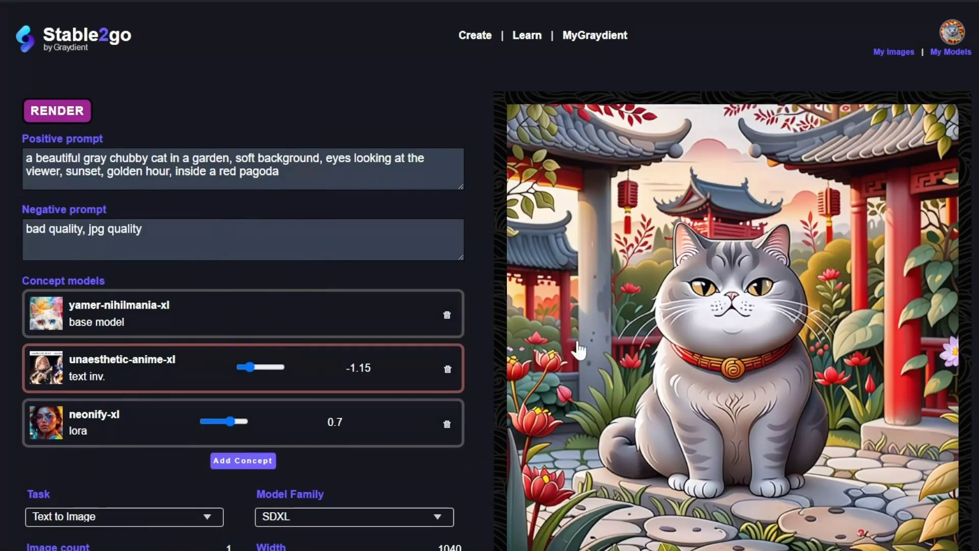
Insert 'sticker design' at the start of the positive prompt
scroll(882, 257, down, 10)
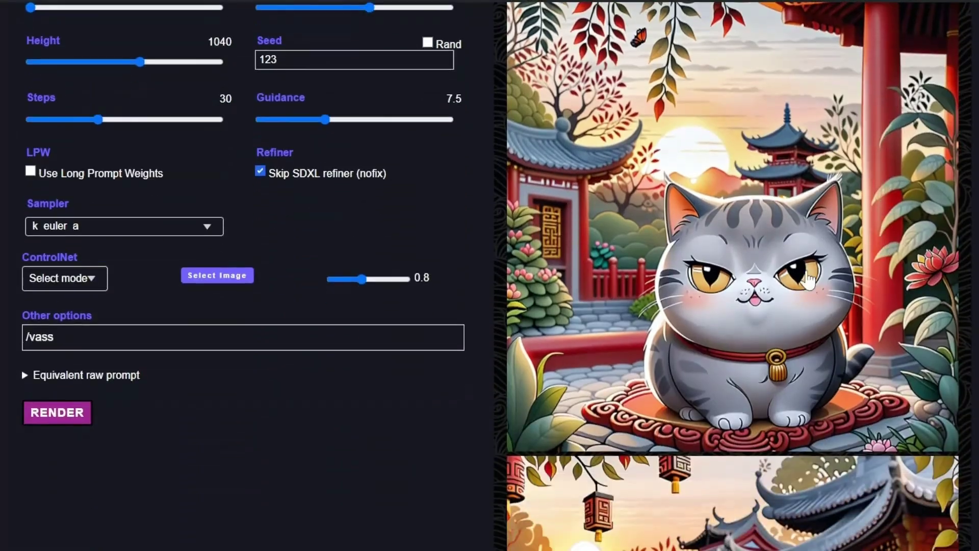
scroll(811, 244, down, 6)
scroll(811, 244, down, 12)
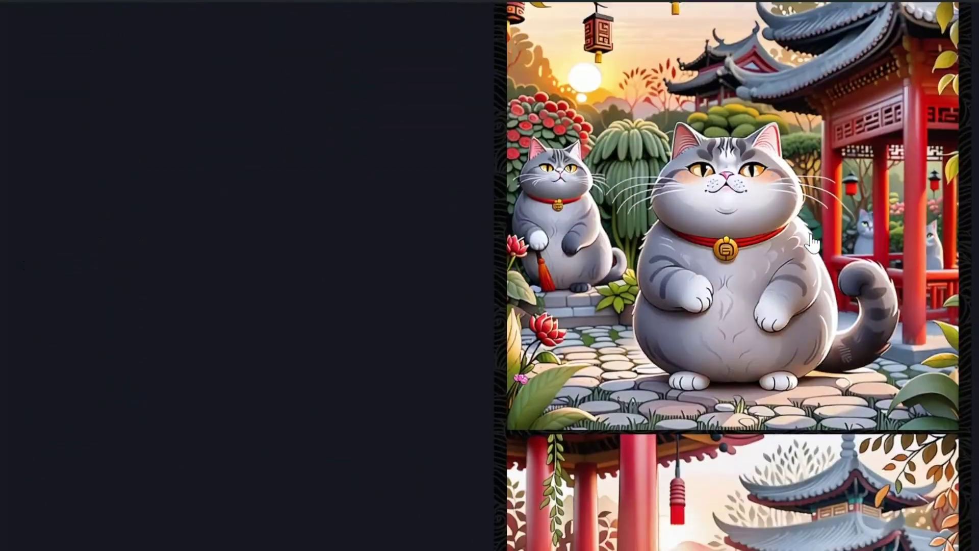
scroll(726, 500, up, 10)
scroll(726, 500, up, 15)
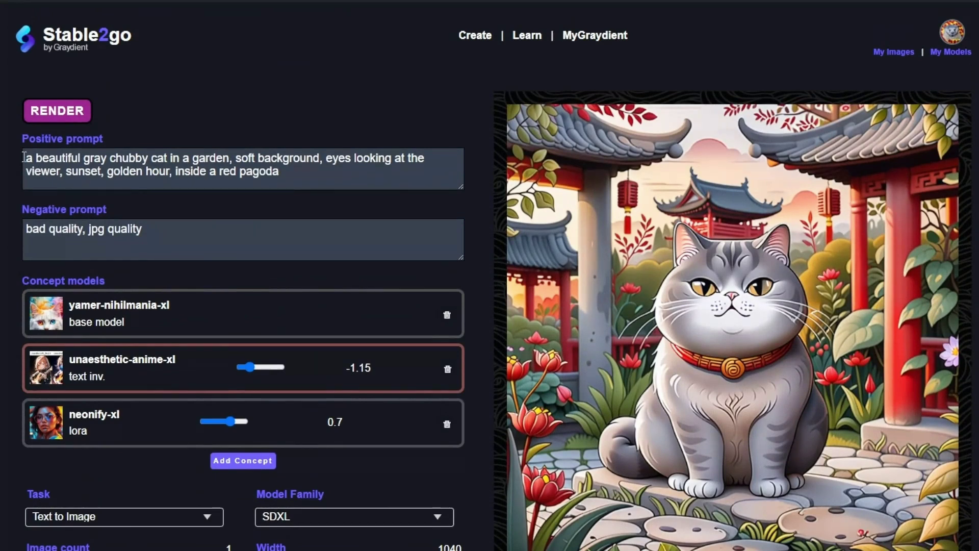
click(26, 157)
text(sticker design)
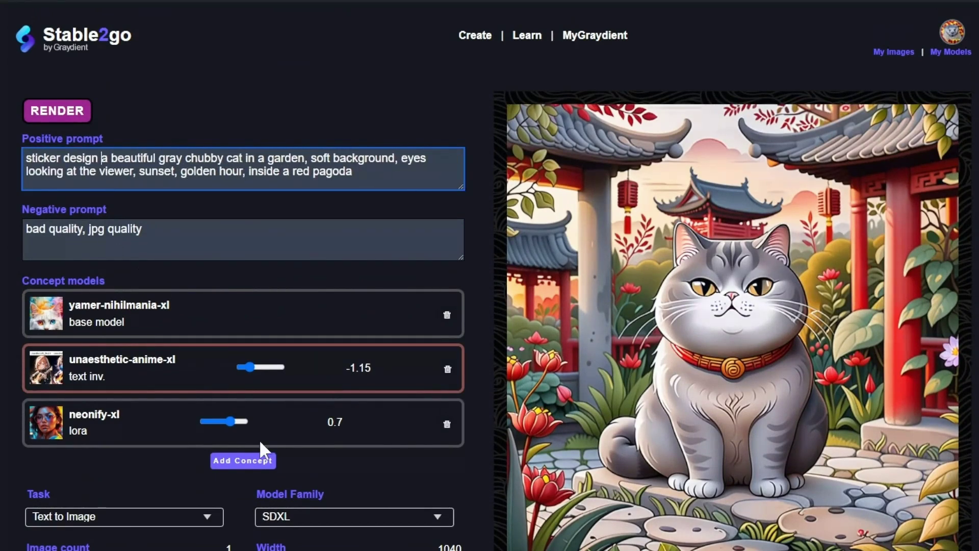
Add the stickers-redmond-xl LoRA via a 'sticke' search and set its strength to 1.24
click(230, 461)
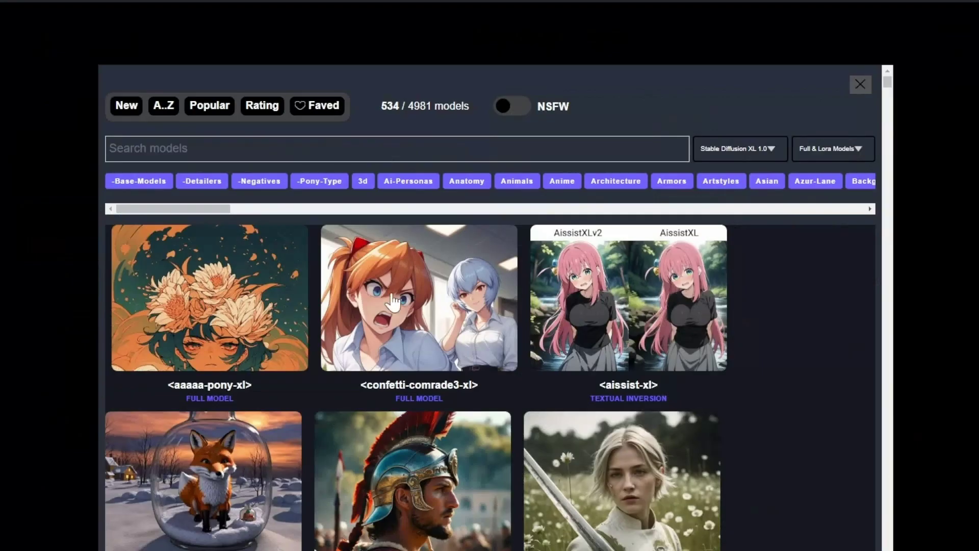
click(188, 141)
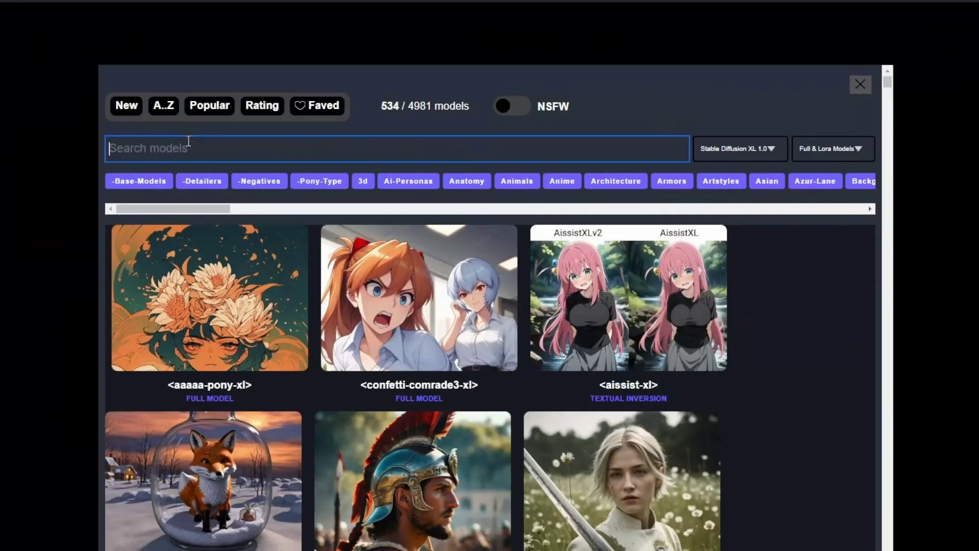
text(sticke)
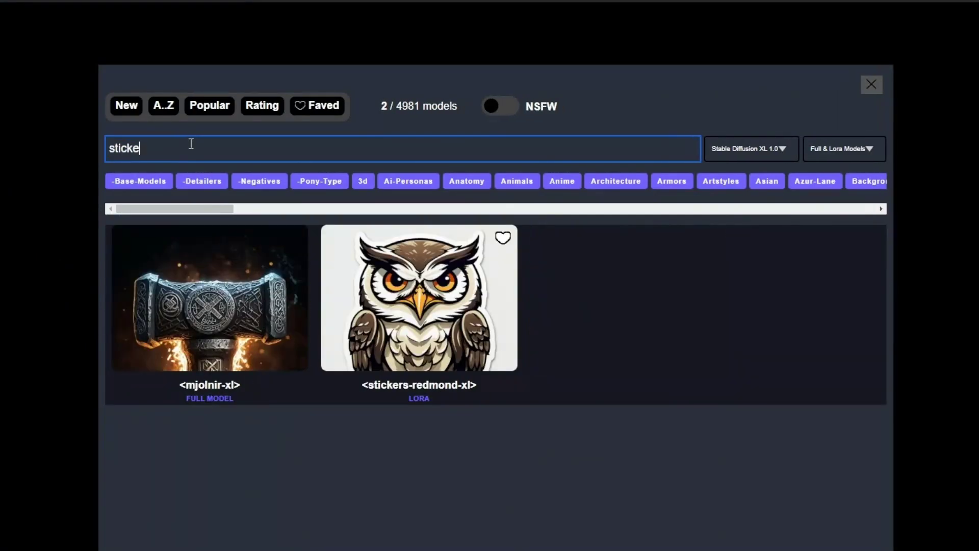
click(422, 311)
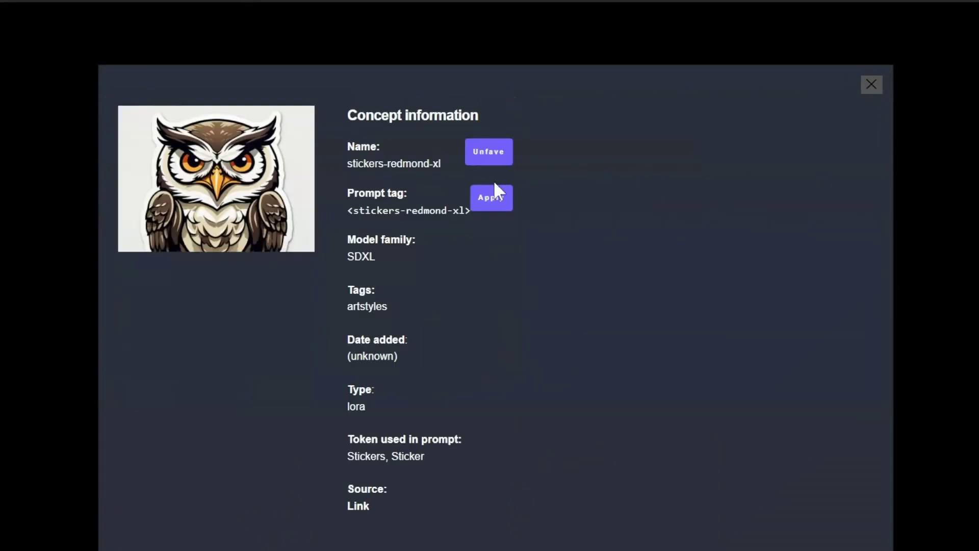
click(490, 199)
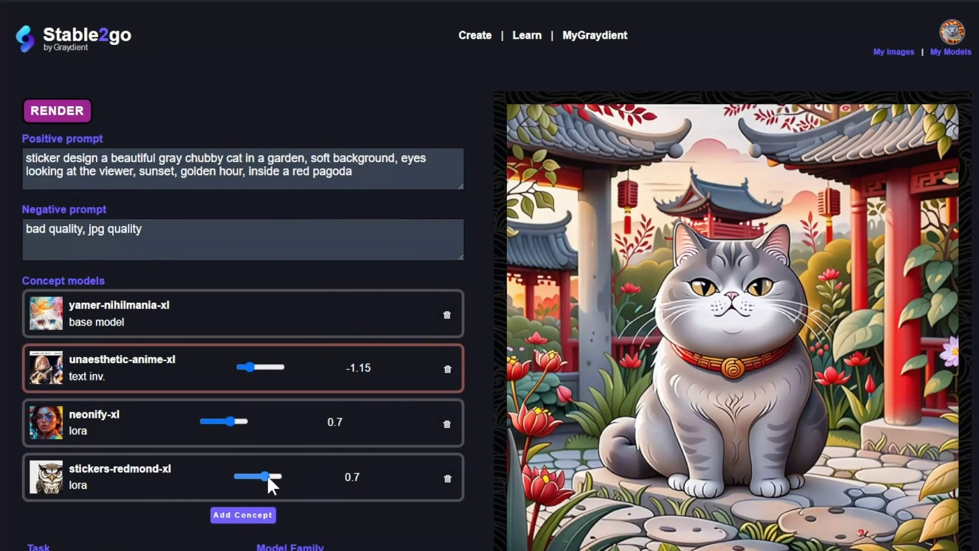
drag(271, 475, 270, 476)
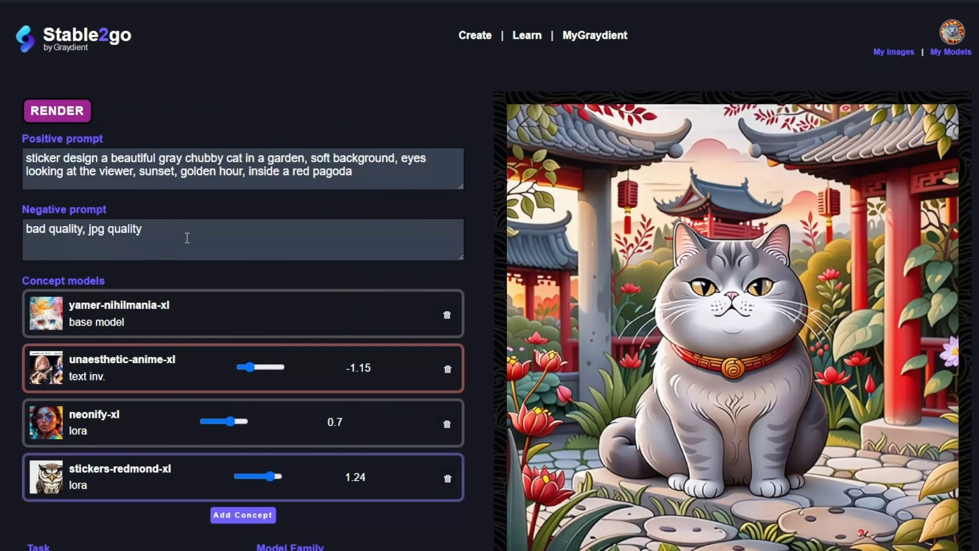
Render the sticker-design prompt and open the finished round cat sticker
click(64, 117)
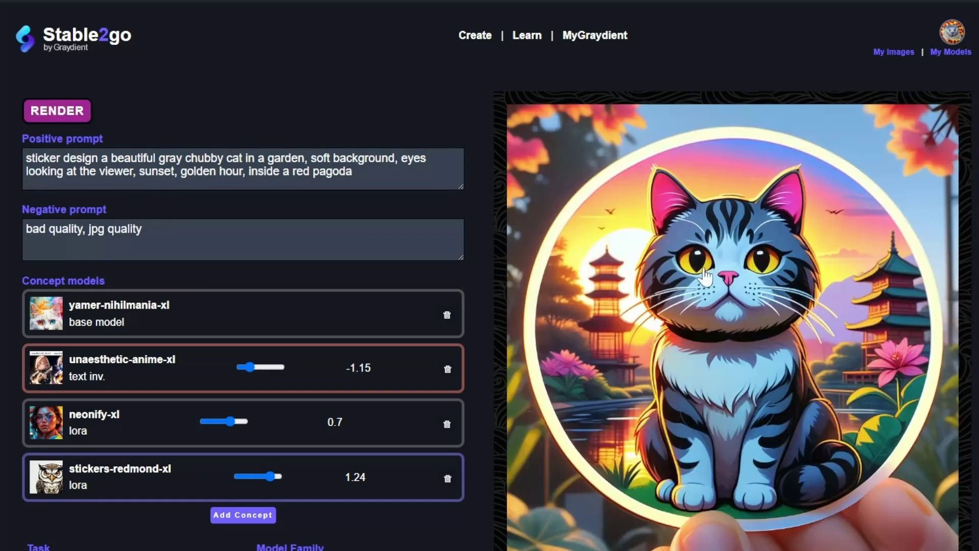
scroll(731, 303, down, 2)
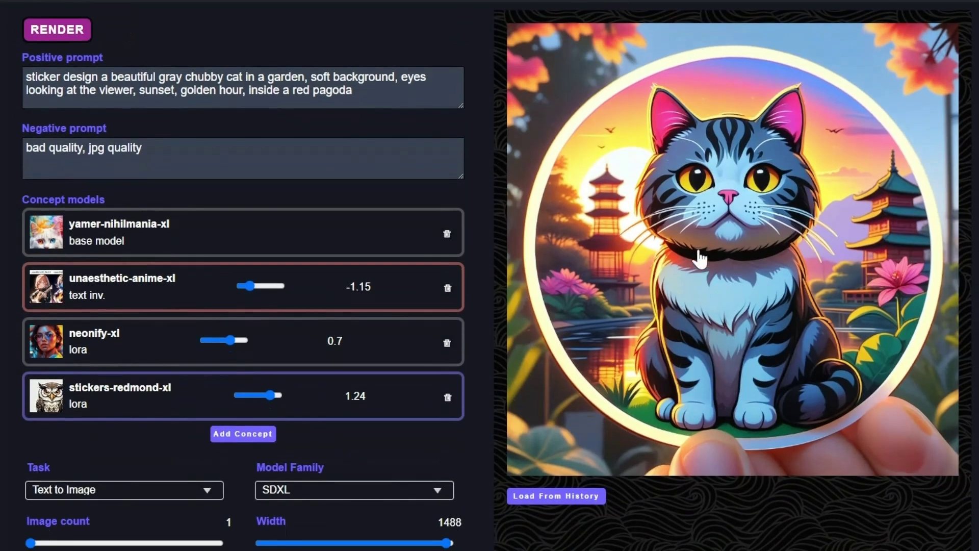
click(697, 249)
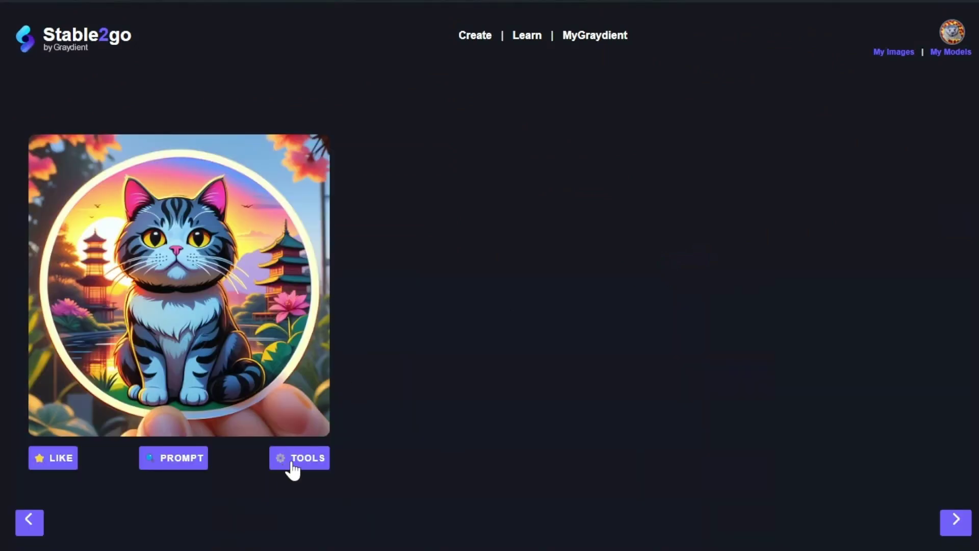
Remove the sticker image's background and bring up extra tools for the cut-out cat
click(292, 463)
click(282, 541)
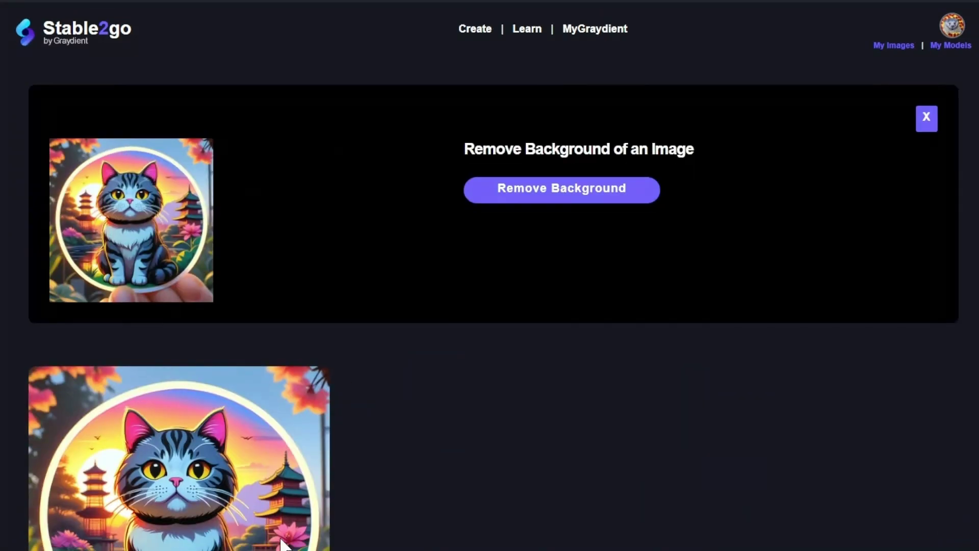
click(574, 199)
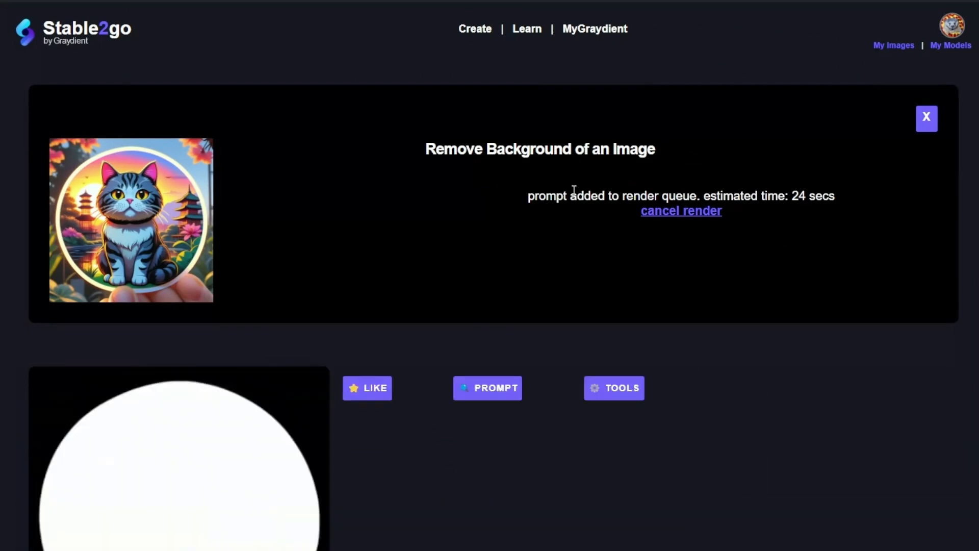
scroll(573, 190, down, 3)
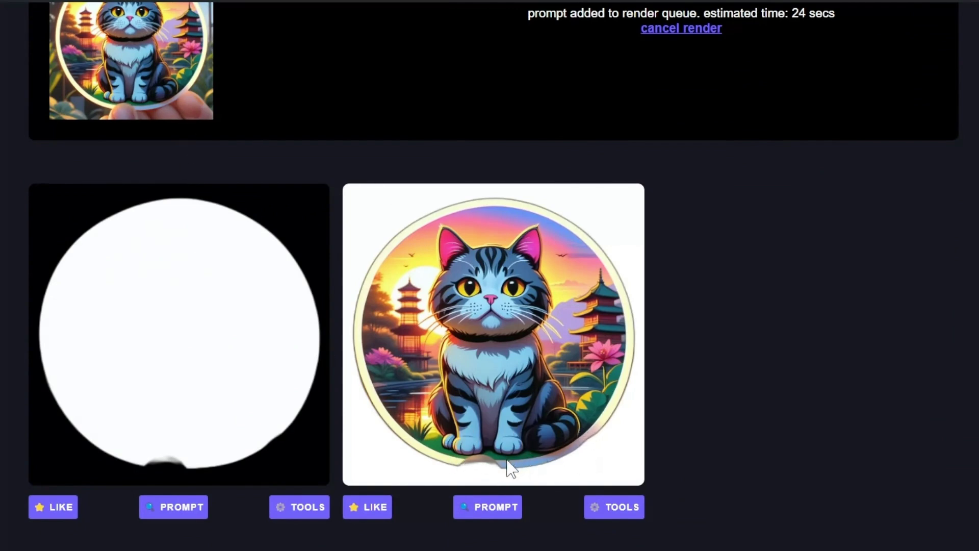
click(595, 509)
scroll(518, 540, down, 2)
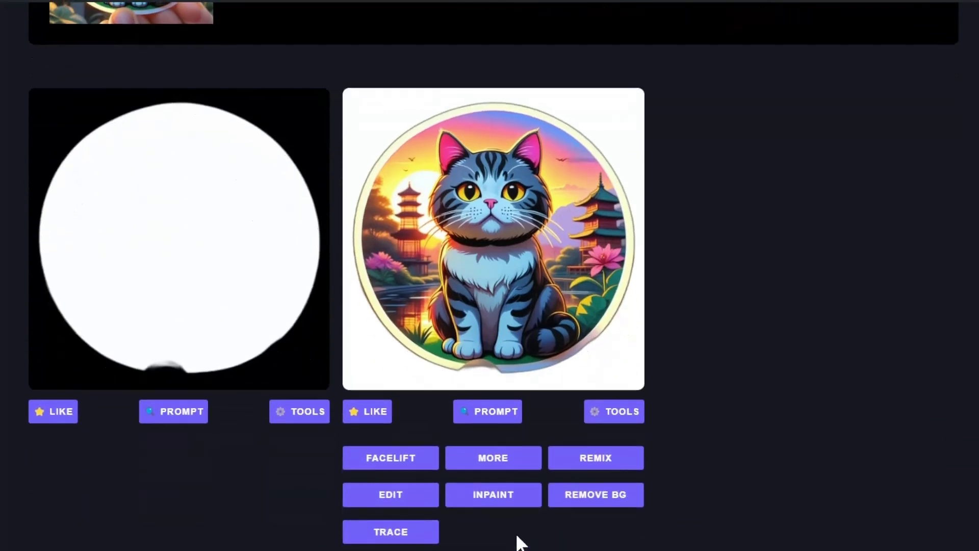
Inpaint the cut-out sticker by masking the thumb along its bottom edge and describing the fill
click(501, 499)
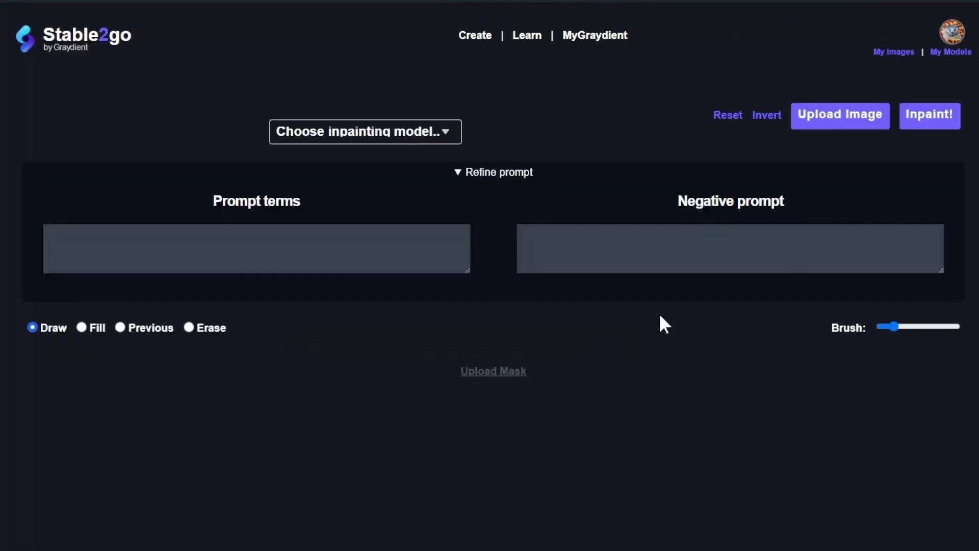
scroll(660, 317, down, 3)
mouse_move(477, 465)
mouse_down()
mouse_move(543, 468)
mouse_move(427, 472)
mouse_move(554, 467)
mouse_up()
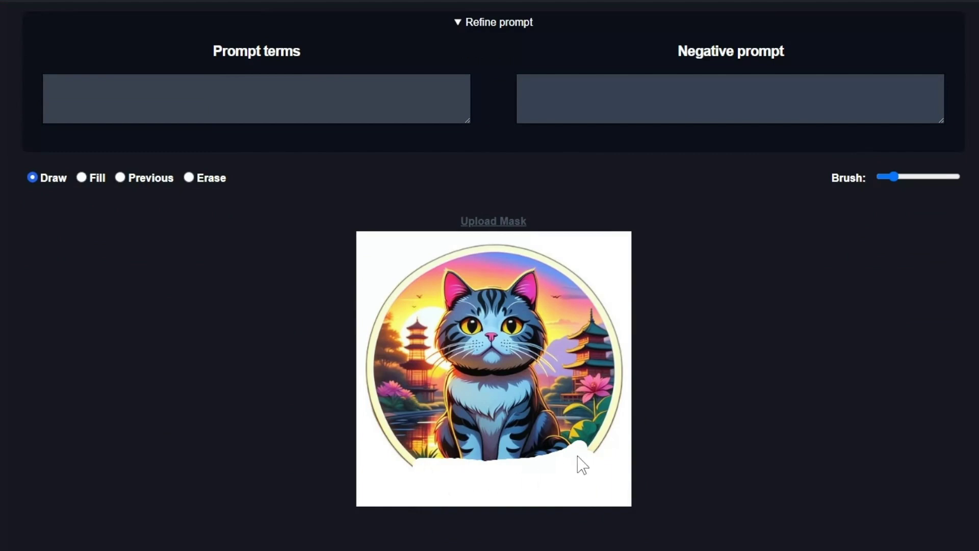
click(214, 108)
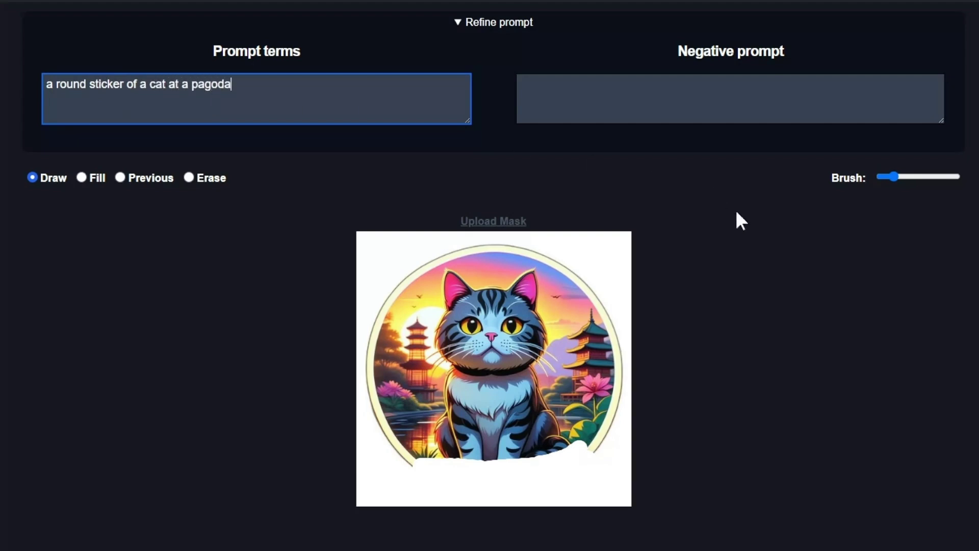
scroll(736, 214, up, 3)
click(935, 117)
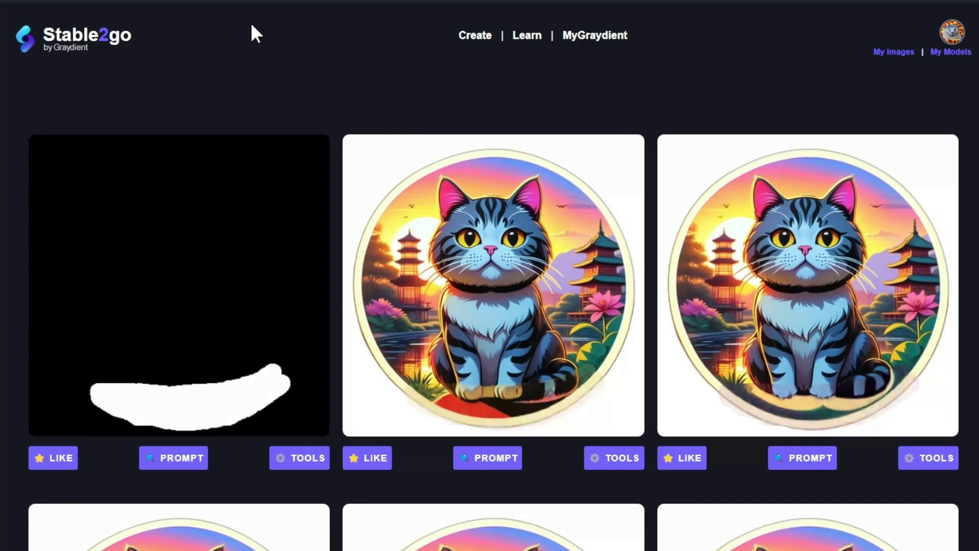
Go from the Create page to the Graydient dashboard through the MyGraydient link
click(473, 40)
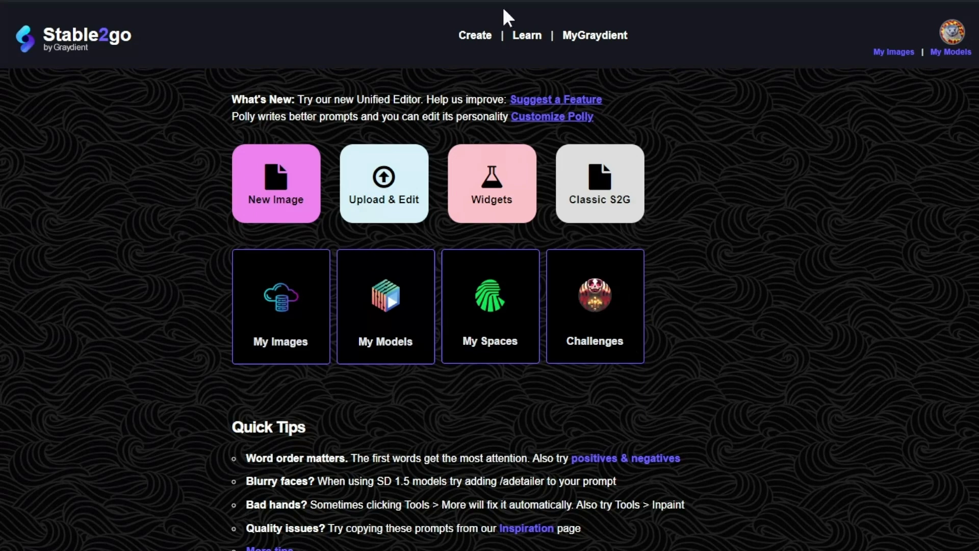
click(474, 36)
click(586, 37)
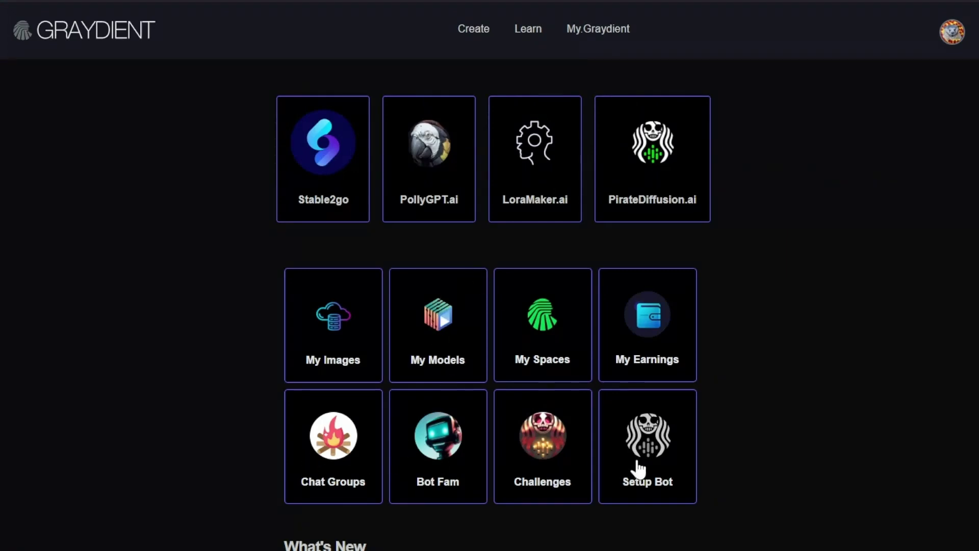
Open the Tutorials page from the dashboard's Get Started section
scroll(216, 337, down, 5)
scroll(216, 342, down, 2)
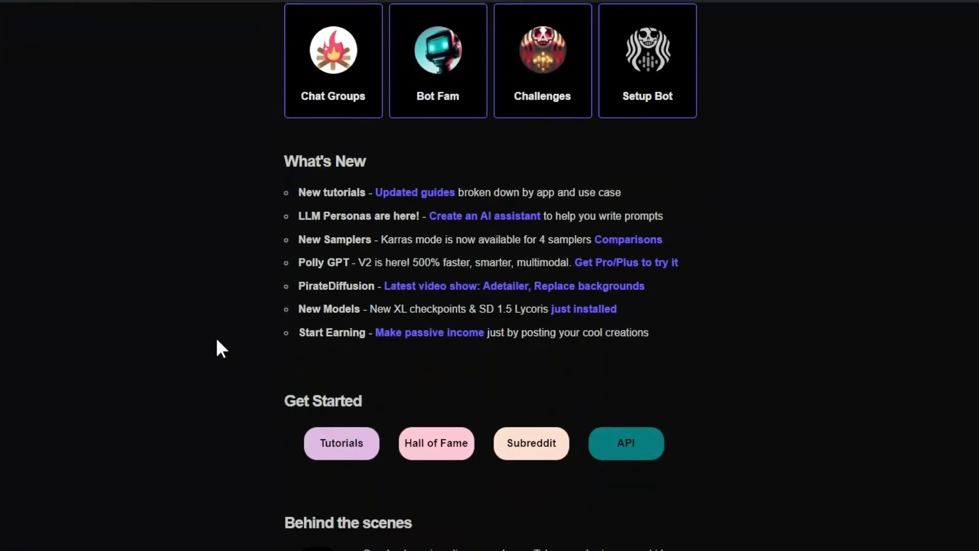
scroll(262, 387, down, 2)
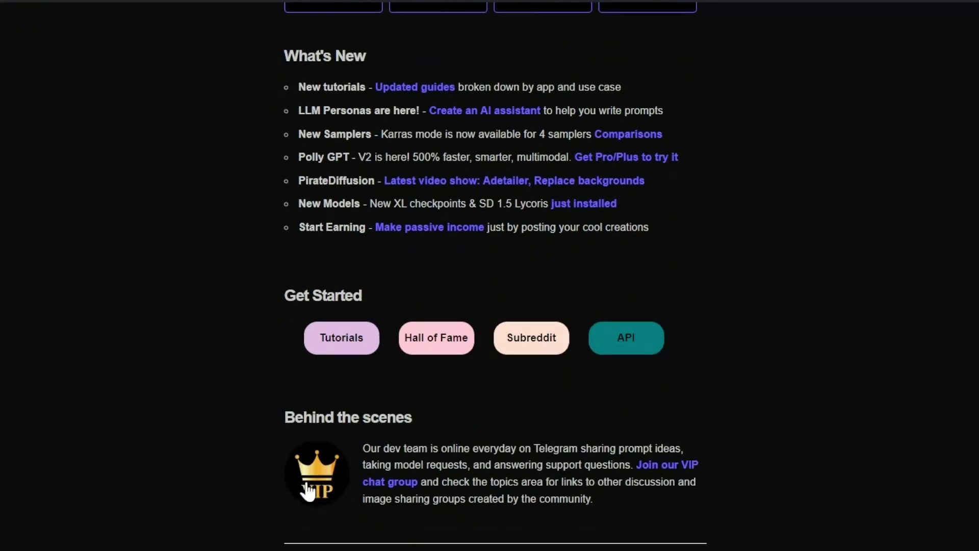
scroll(622, 443, down, 2)
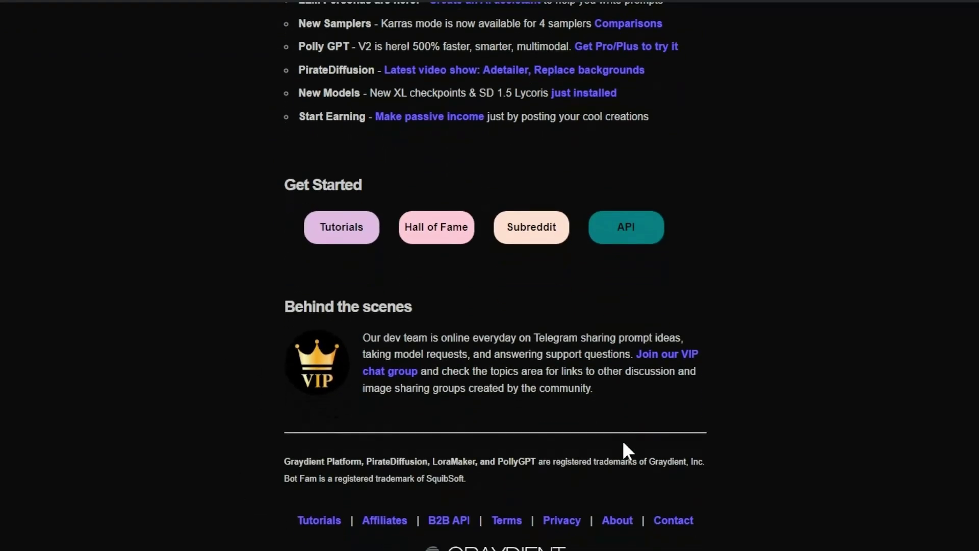
click(341, 231)
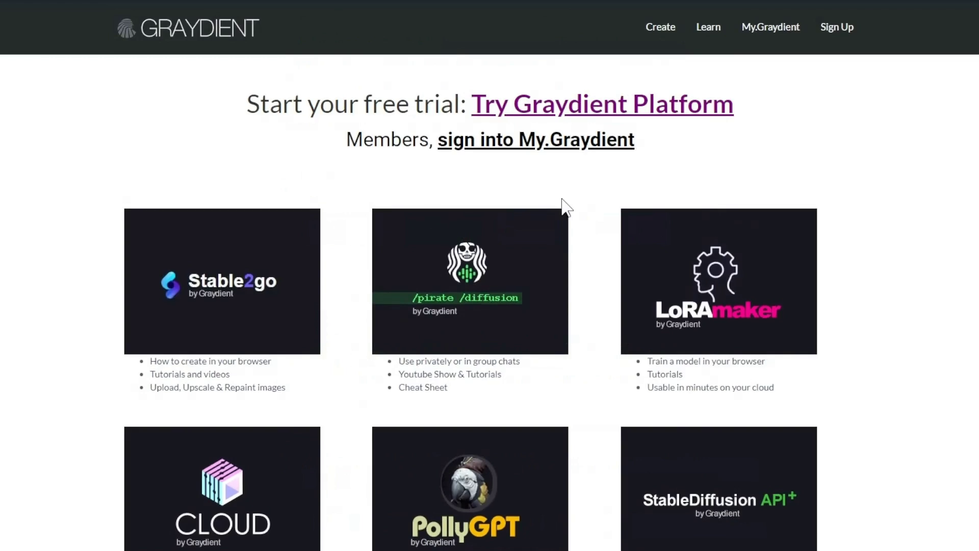
scroll(863, 255, down, 1)
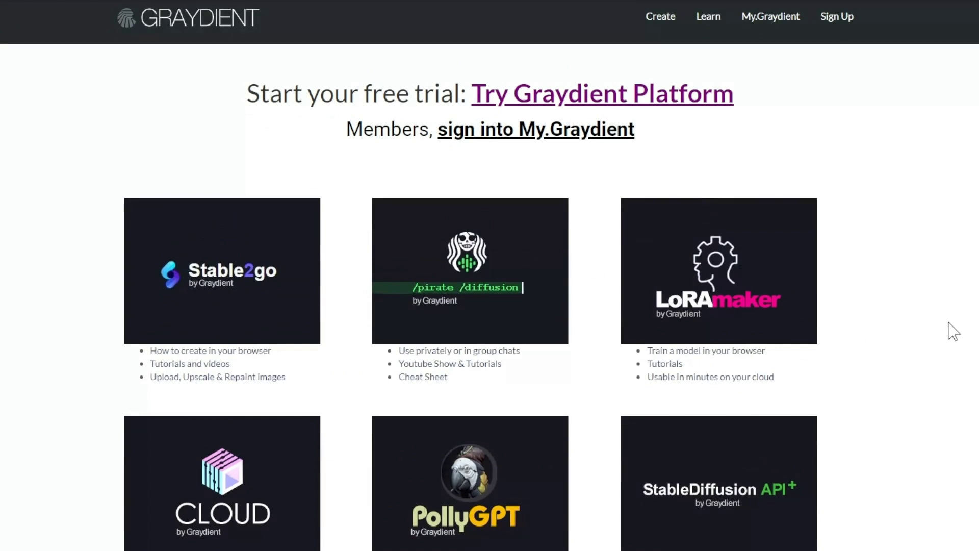
Open the LoRAmaker guide and read through training, dataset requirements and the Figure A photo examples
click(719, 266)
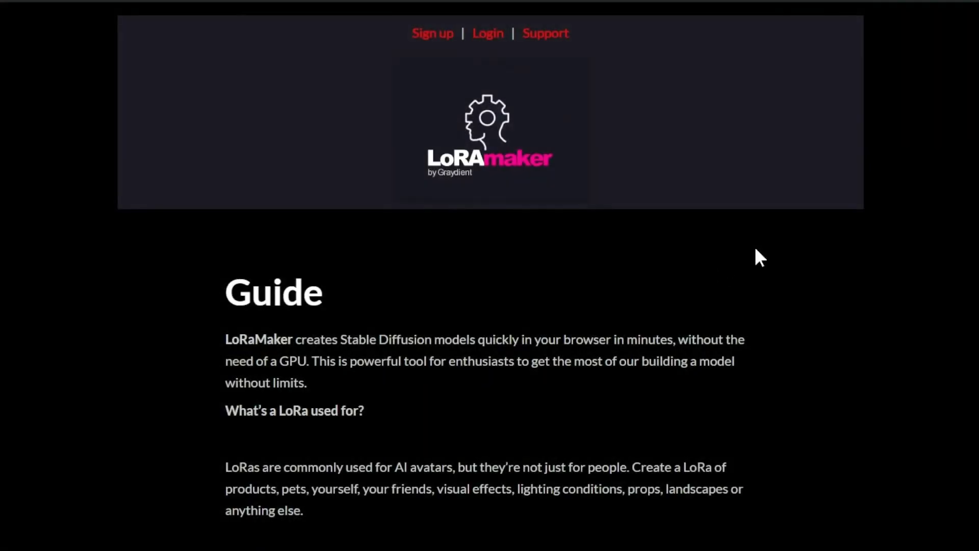
scroll(780, 236, down, 15)
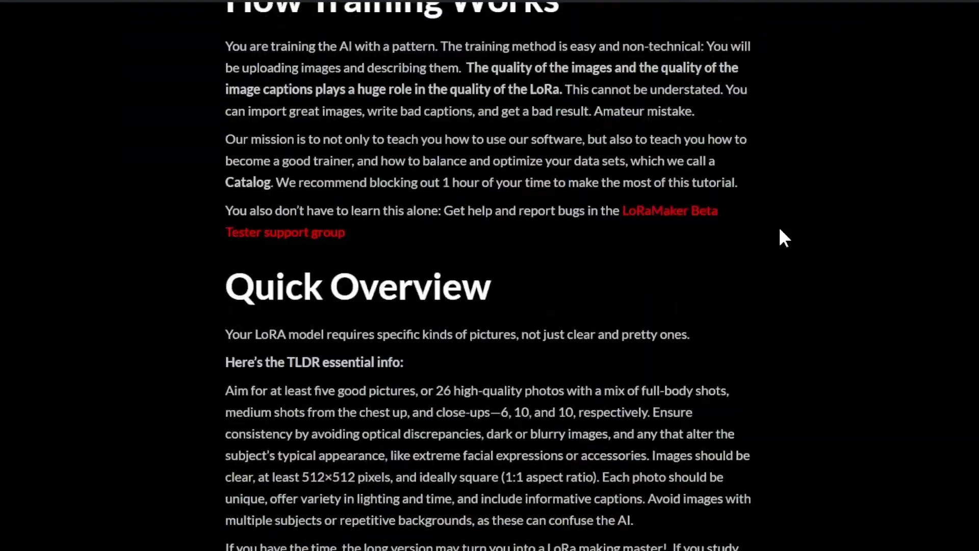
scroll(780, 231, down, 15)
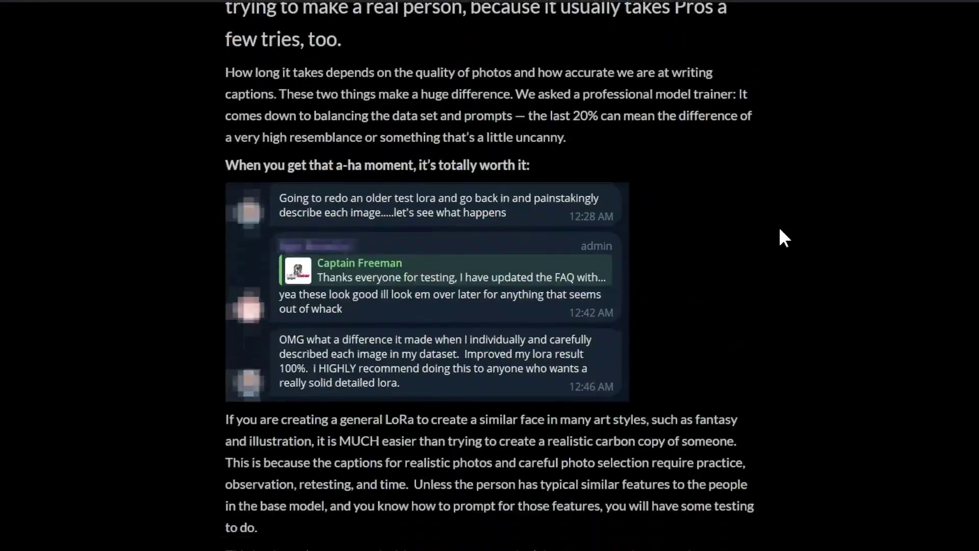
scroll(779, 226, down, 10)
scroll(534, 358, down, 4)
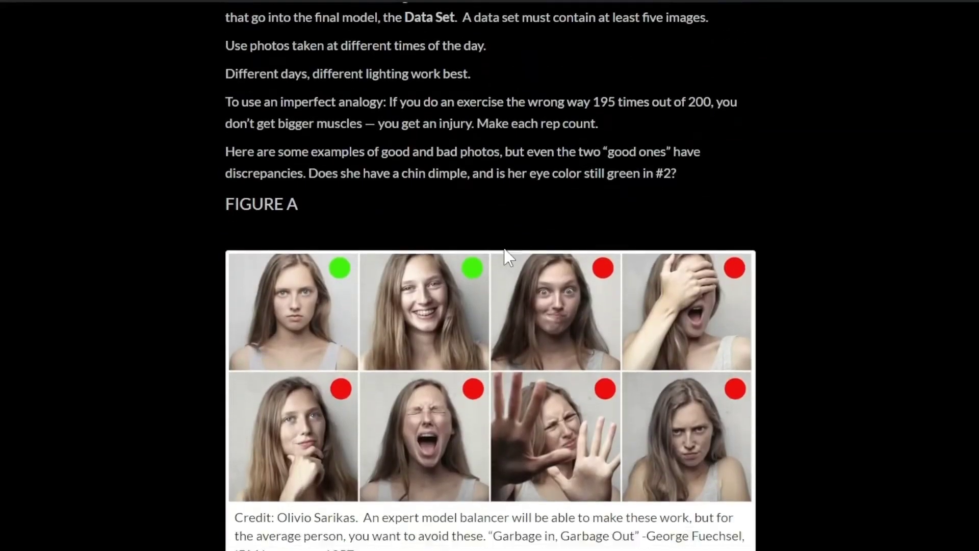
scroll(504, 250, down, 2)
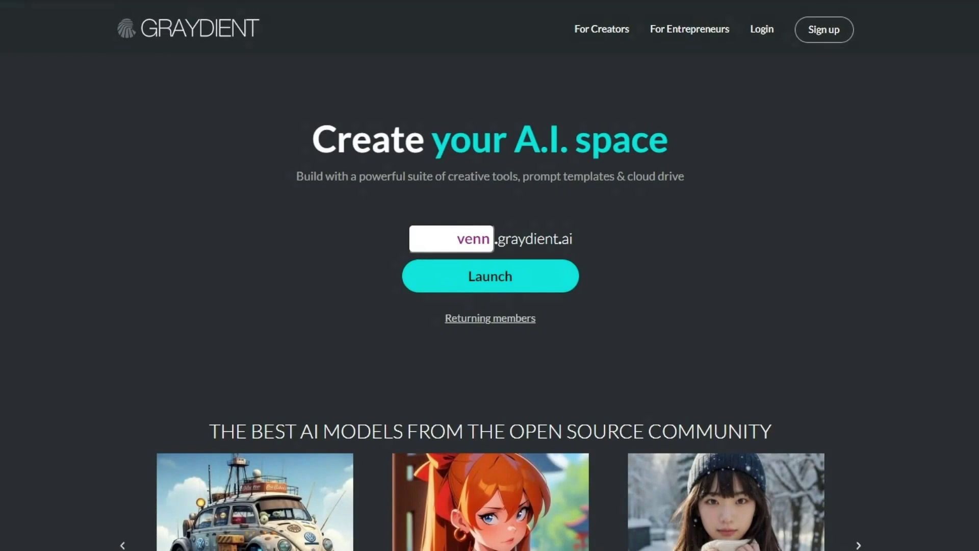
Advance the featured model carousel until echoes-xl, heck-xl and astral-xl appear
scroll(109, 183, down, 6)
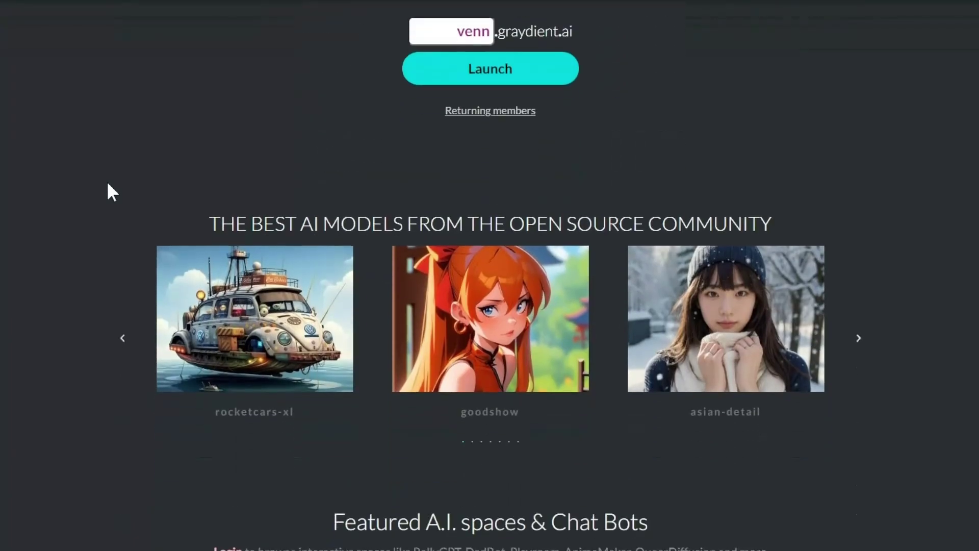
click(858, 219)
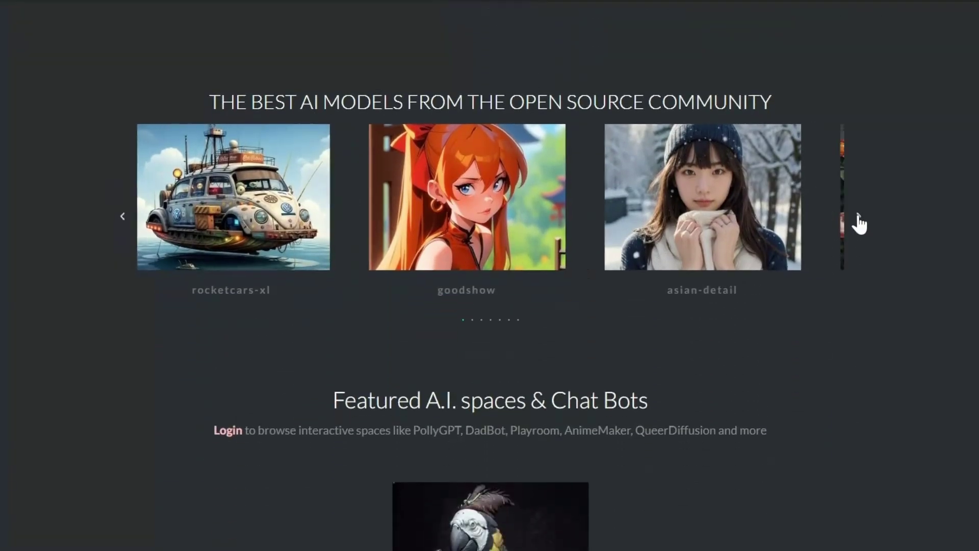
click(858, 220)
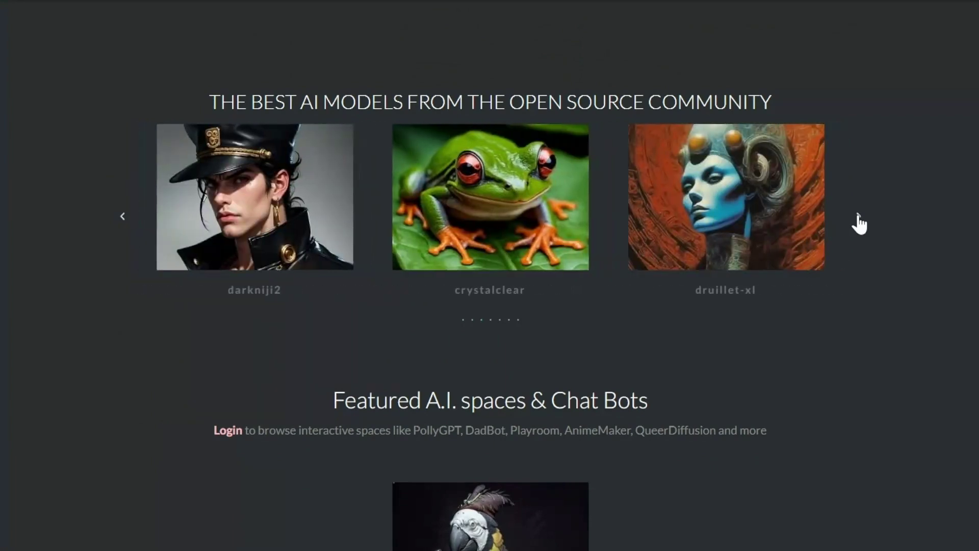
click(858, 219)
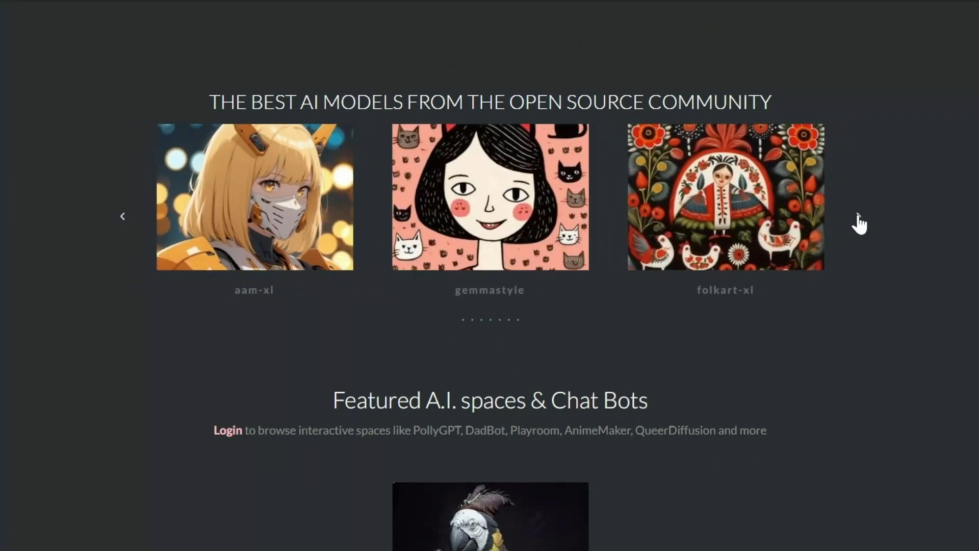
click(858, 219)
click(859, 221)
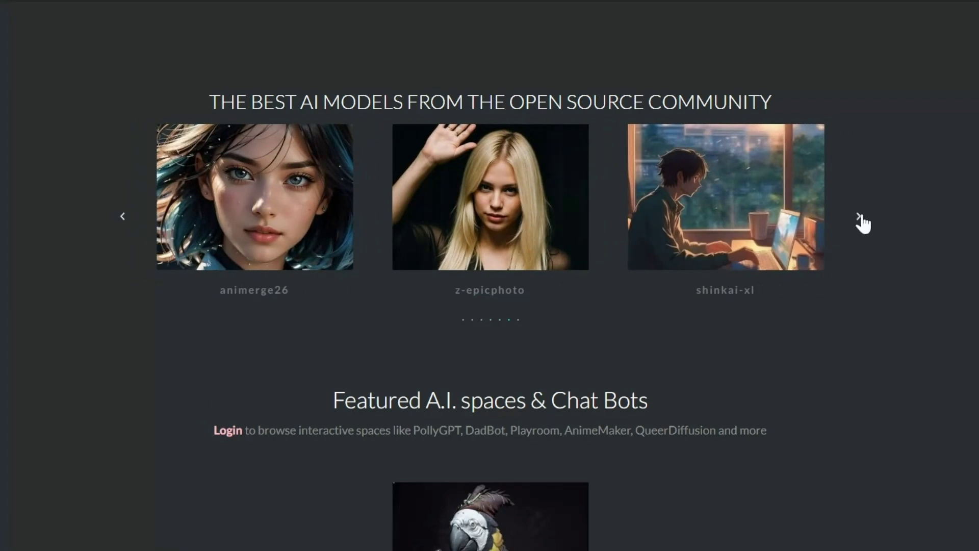
click(859, 221)
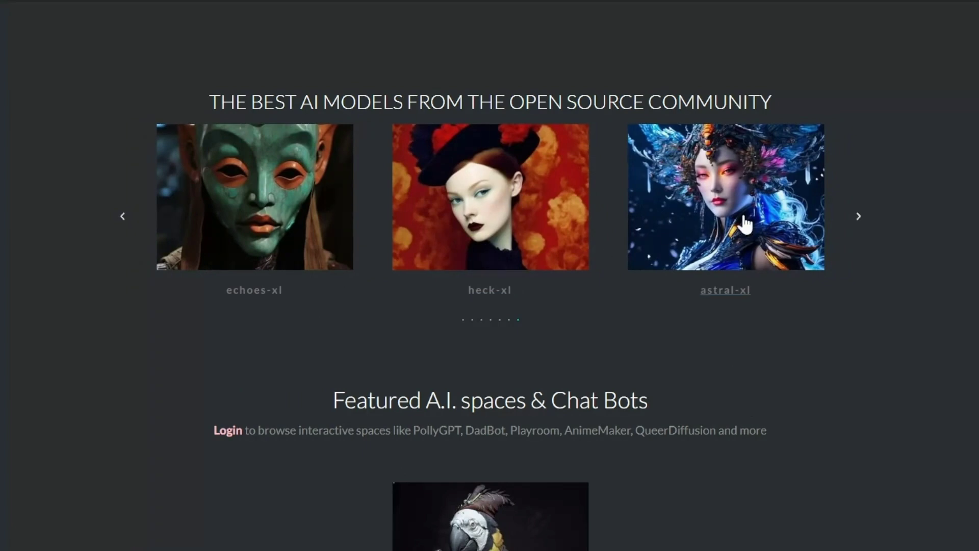
scroll(745, 220, down, 6)
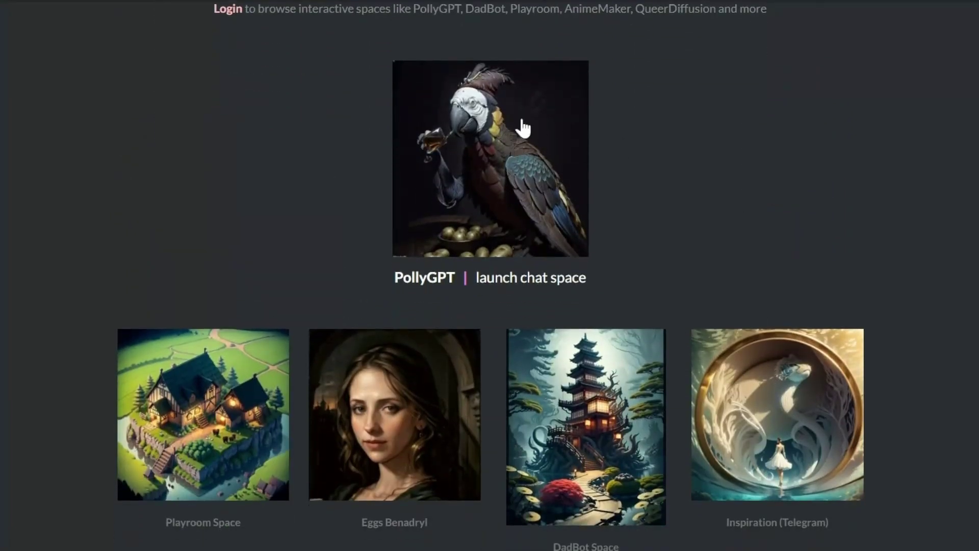
scroll(708, 162, down, 5)
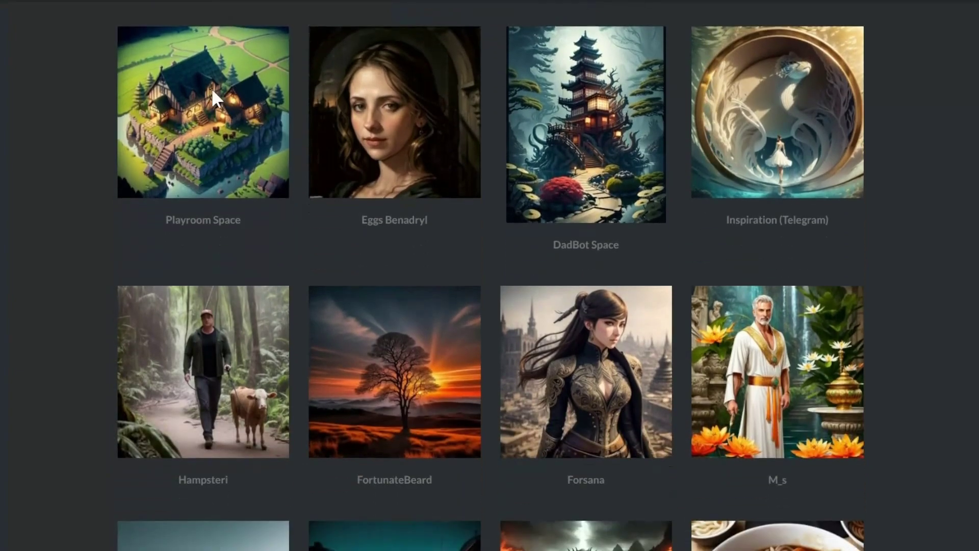
scroll(632, 209, down, 3)
scroll(196, 303, down, 5)
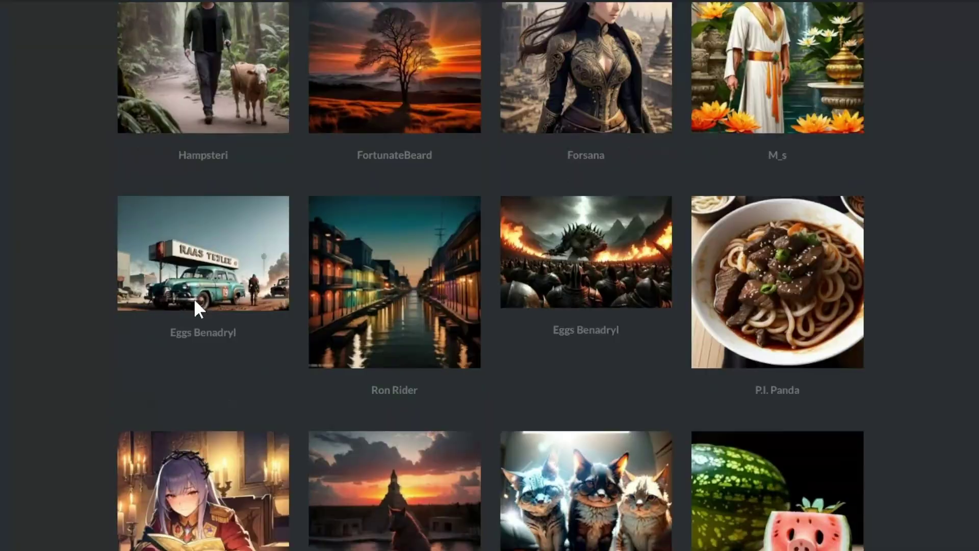
scroll(564, 255, down, 4)
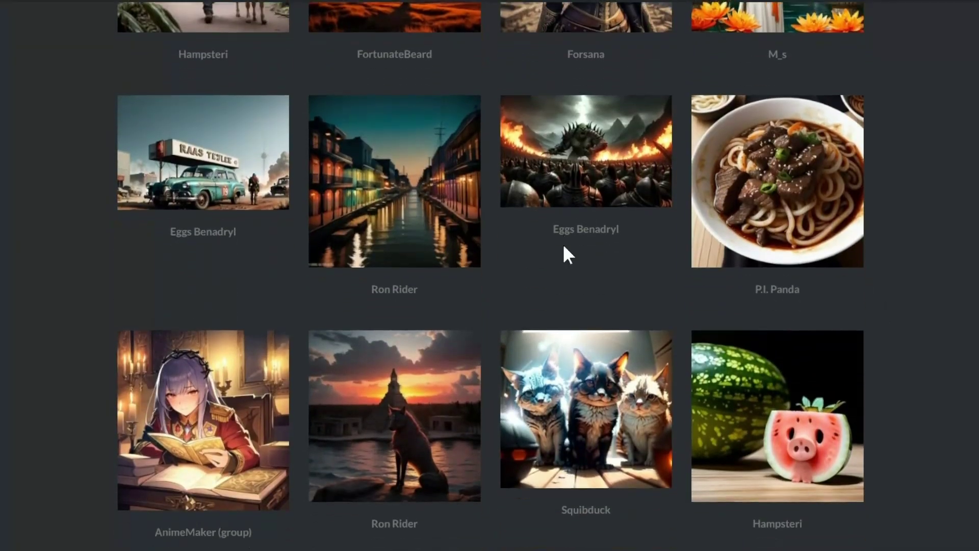
drag(849, 312, 728, 306)
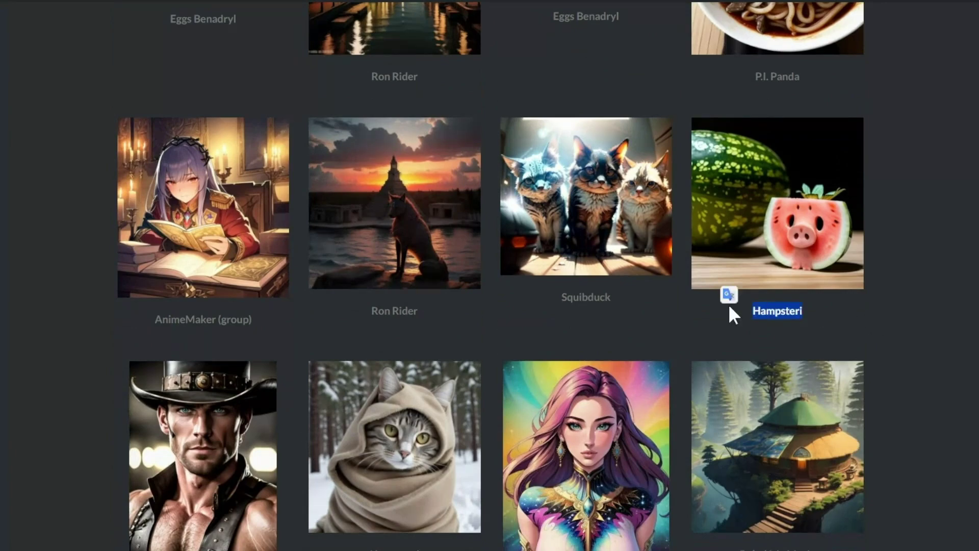
click(666, 313)
scroll(440, 300, down, 4)
scroll(440, 300, down, 17)
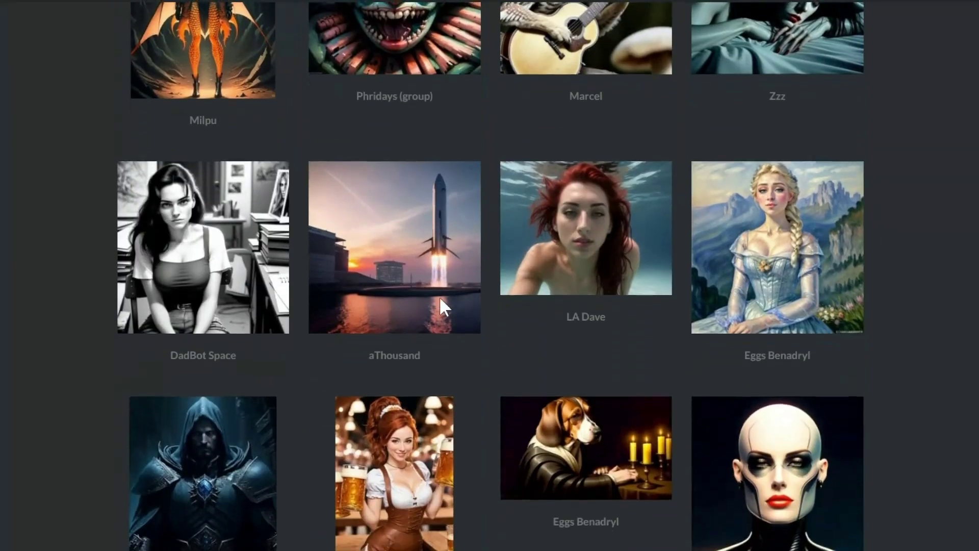
scroll(440, 299, down, 6)
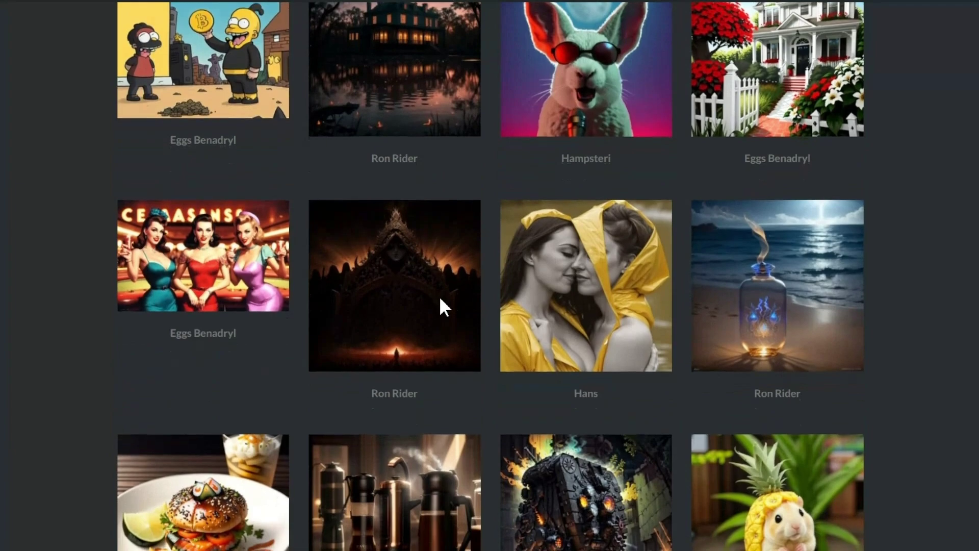